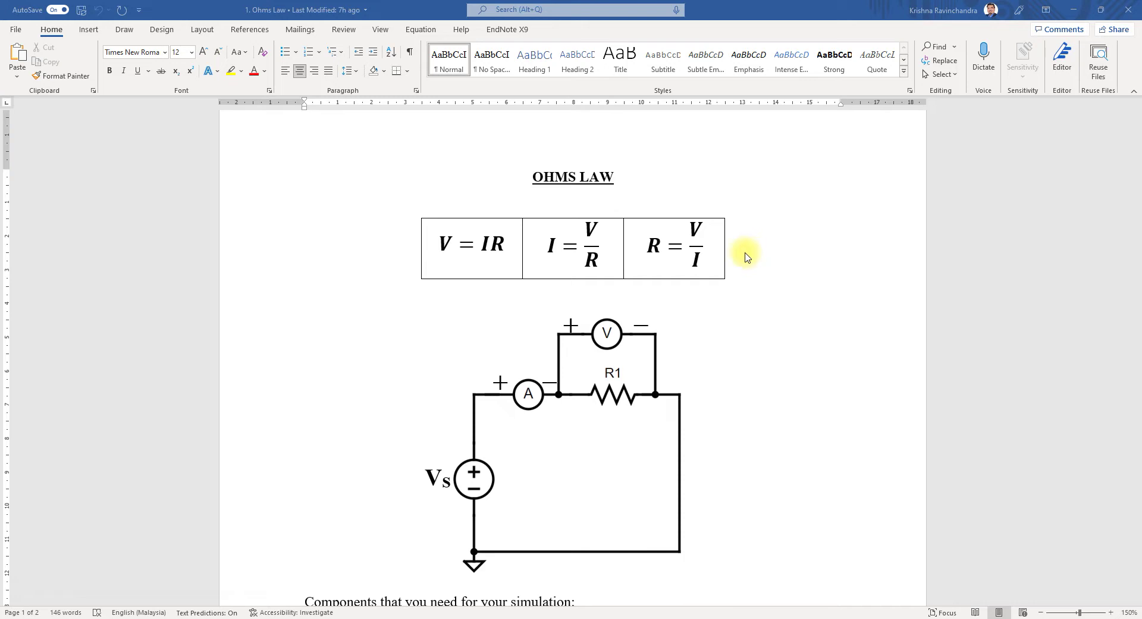
Place a 1 kΩ resistor R1 from Basic > RESISTOR on the blank Multisim schematic.
scroll(720, 248, "down", 1)
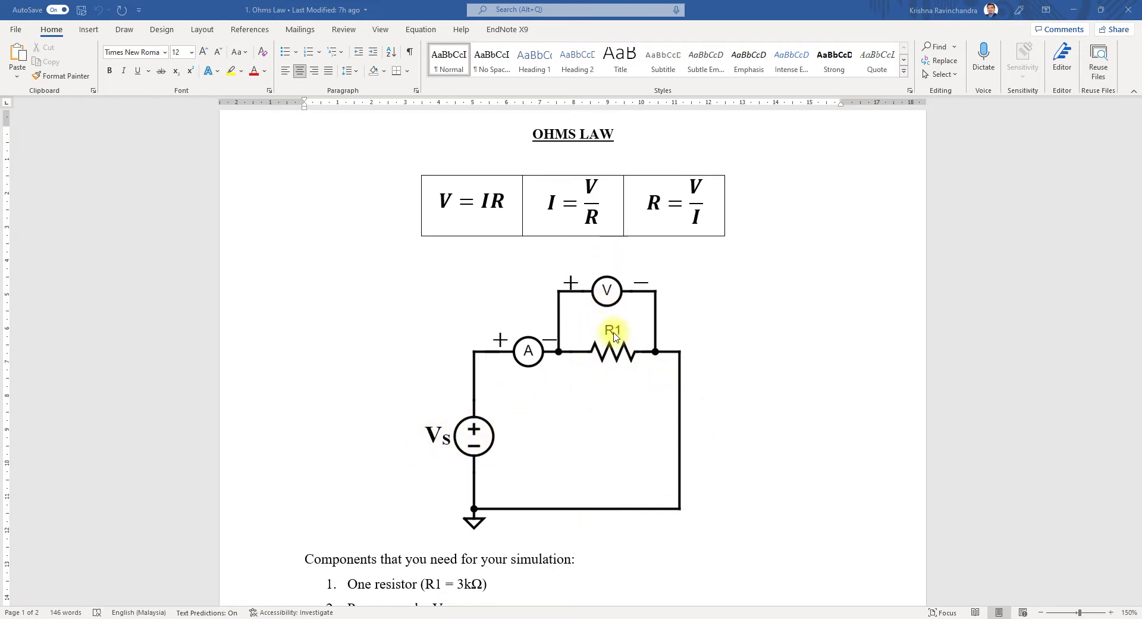
scroll(614, 336, "down", 1)
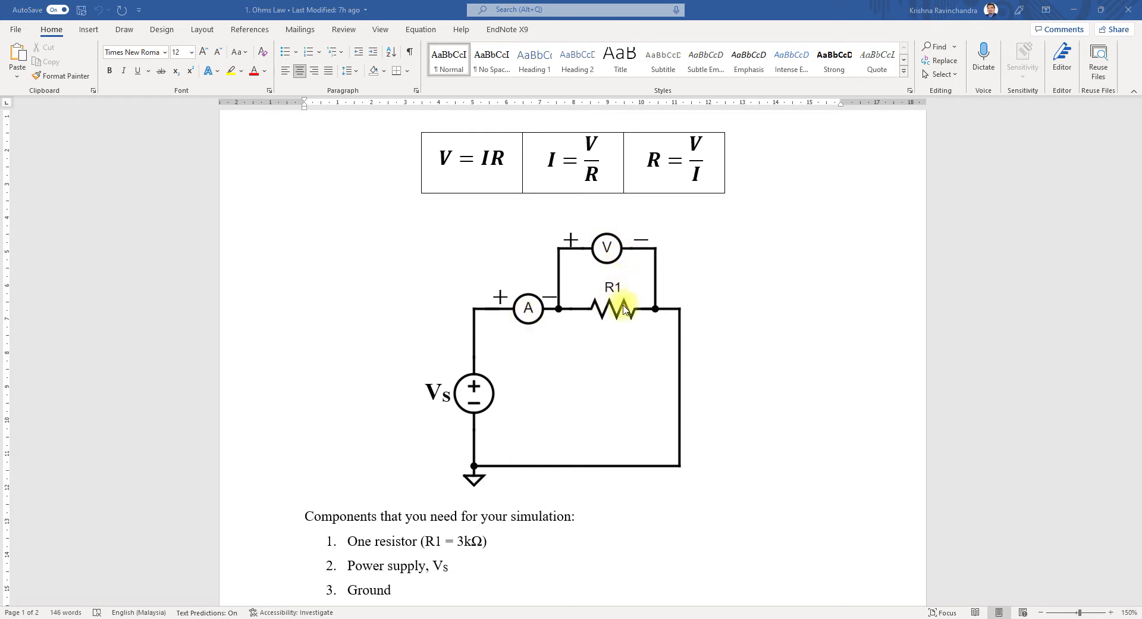
scroll(639, 329, "down", 2)
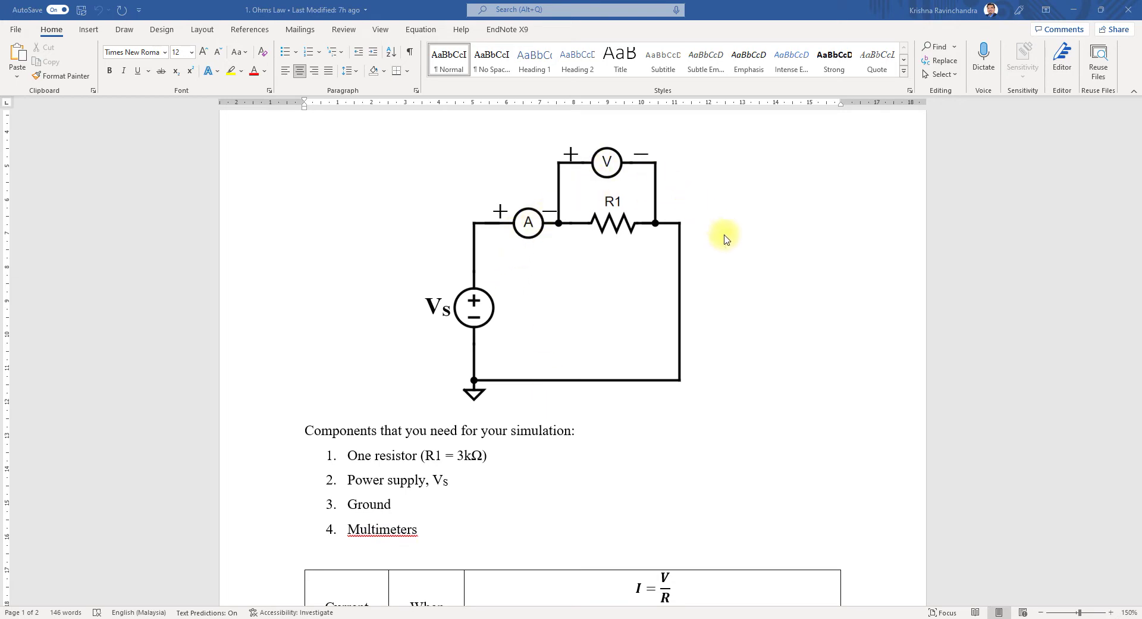
scroll(761, 356, "down", 5)
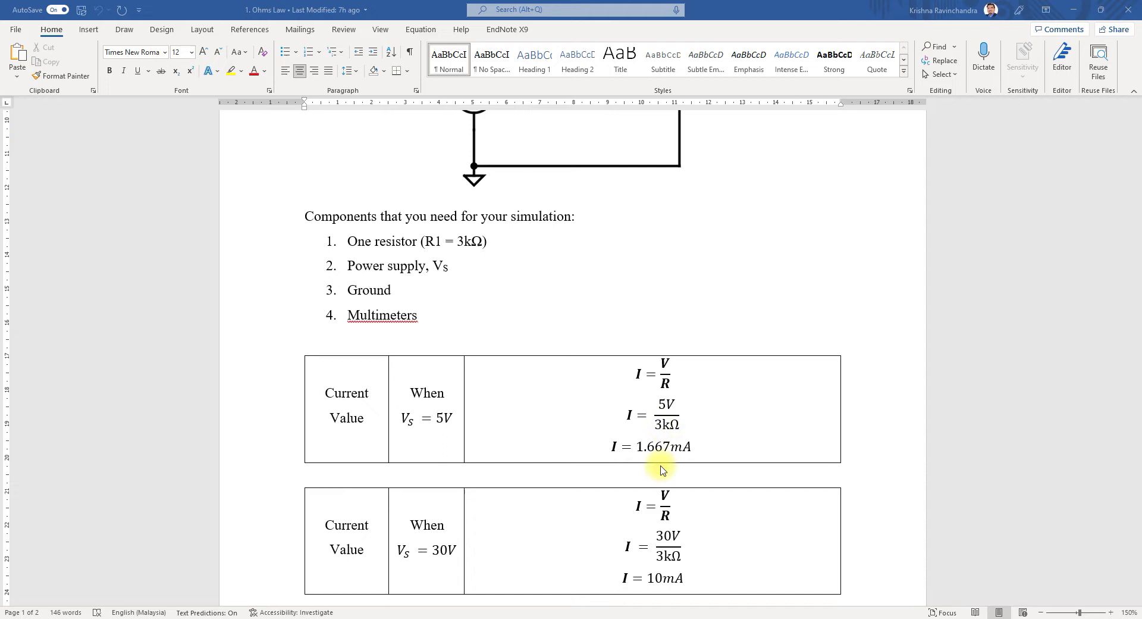
scroll(595, 536, "down", 1)
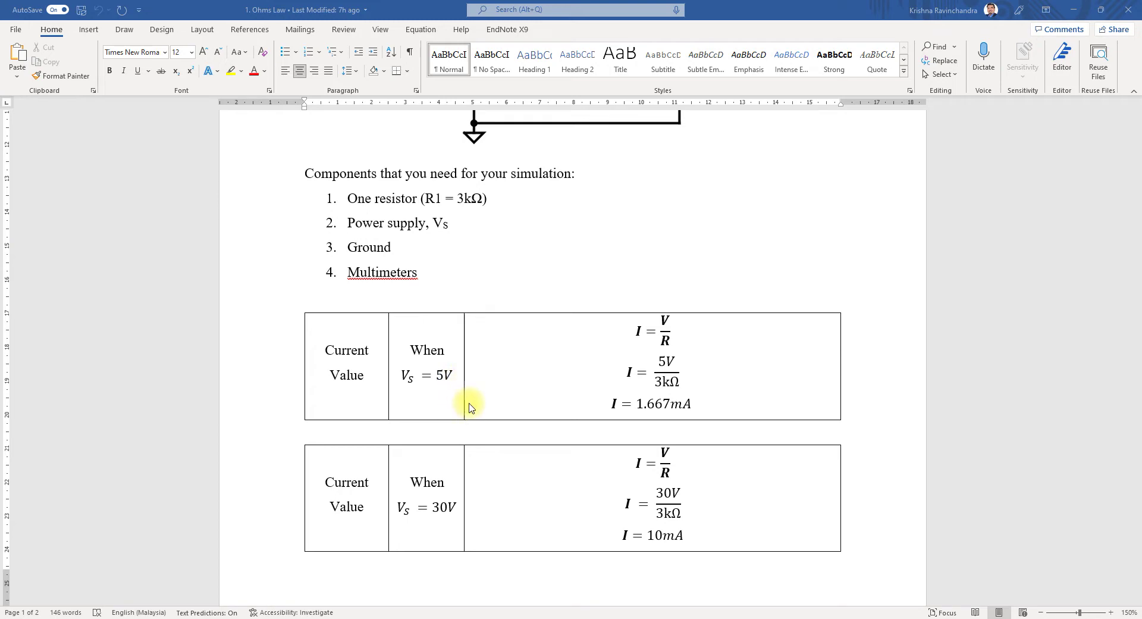
scroll(470, 406, "down", 10)
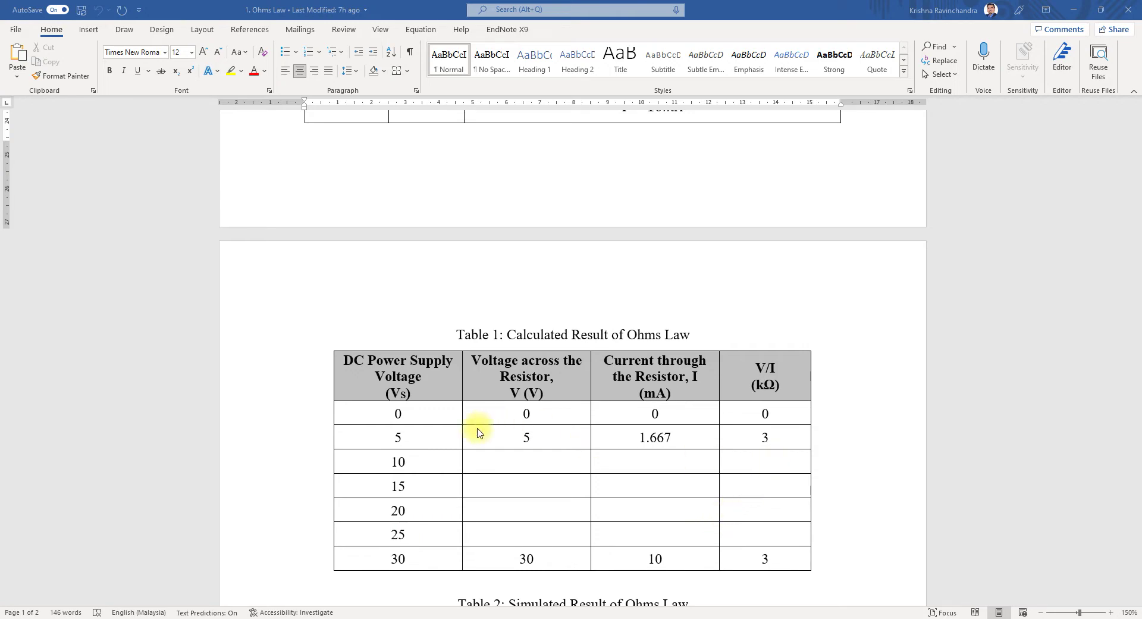
scroll(790, 434, "down", 2)
scroll(786, 424, "down", 4)
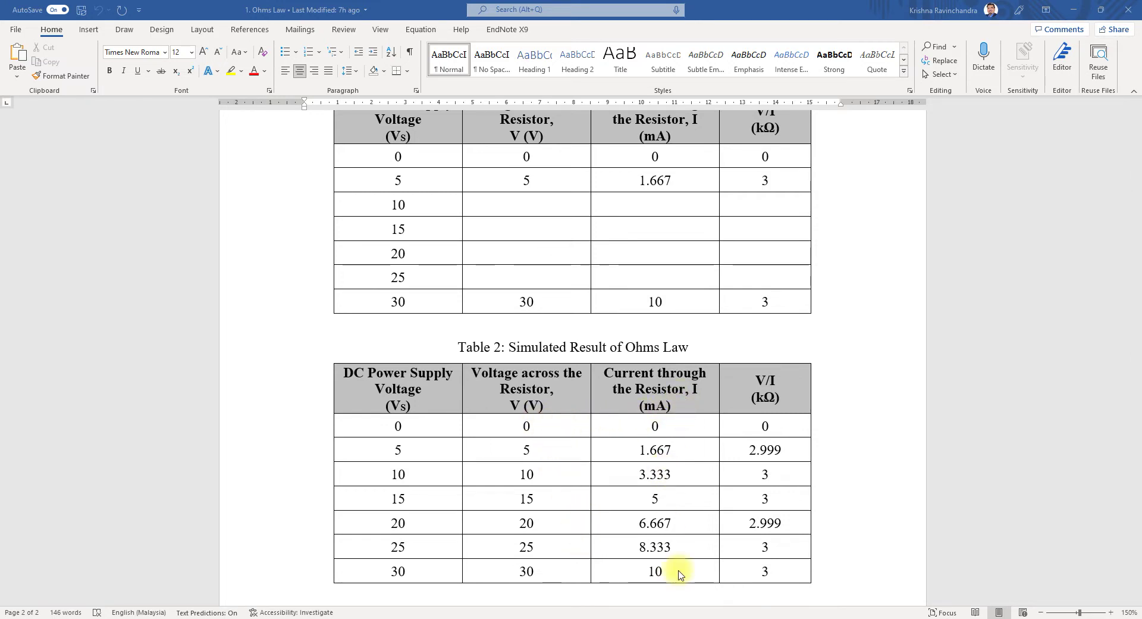
scroll(847, 455, "up", 5)
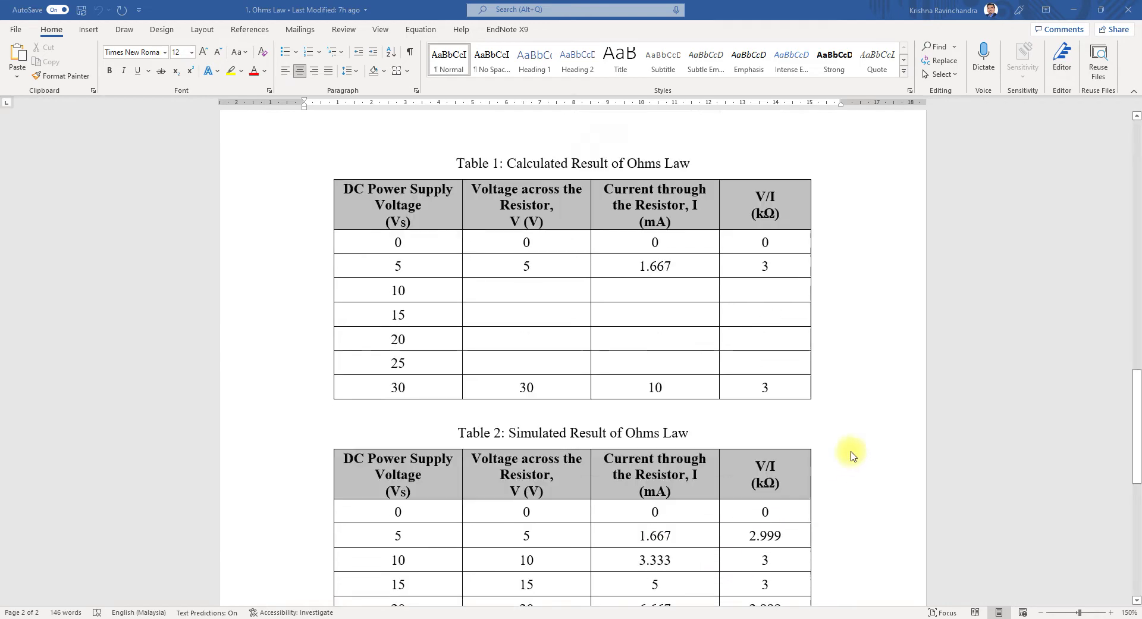
scroll(841, 462, "up", 12)
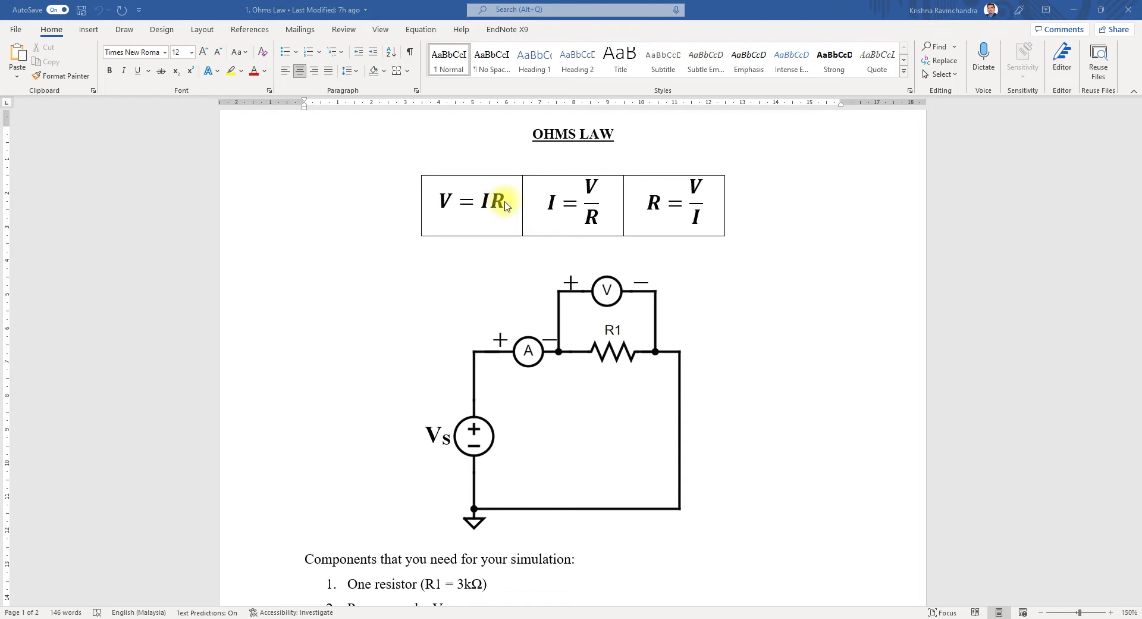
scroll(506, 203, "down", 15)
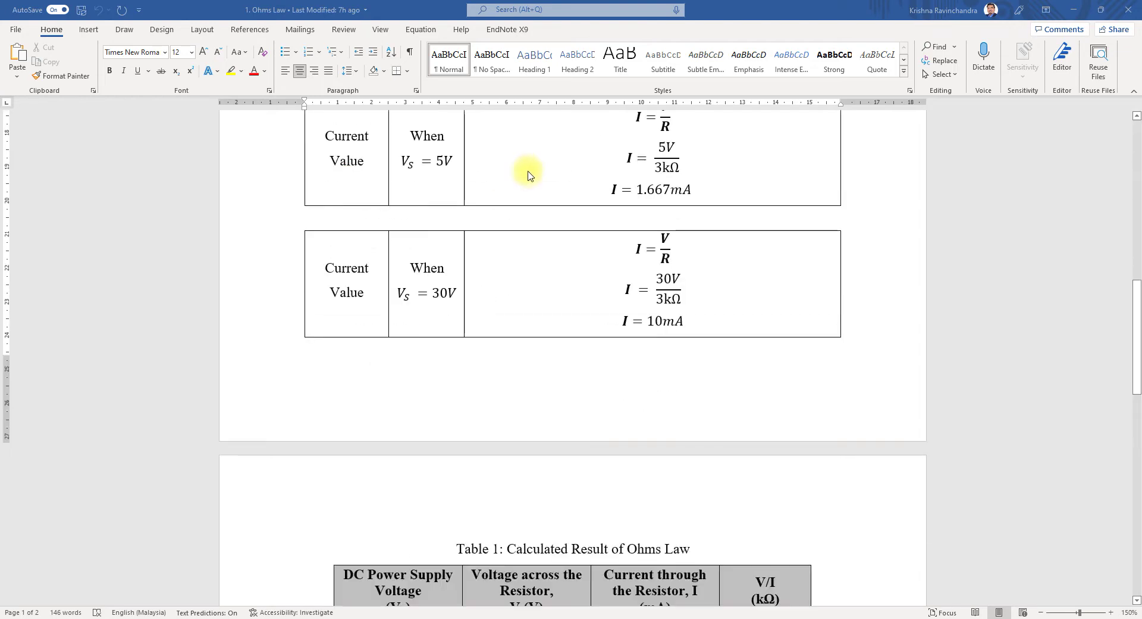
scroll(554, 244, "down", 3)
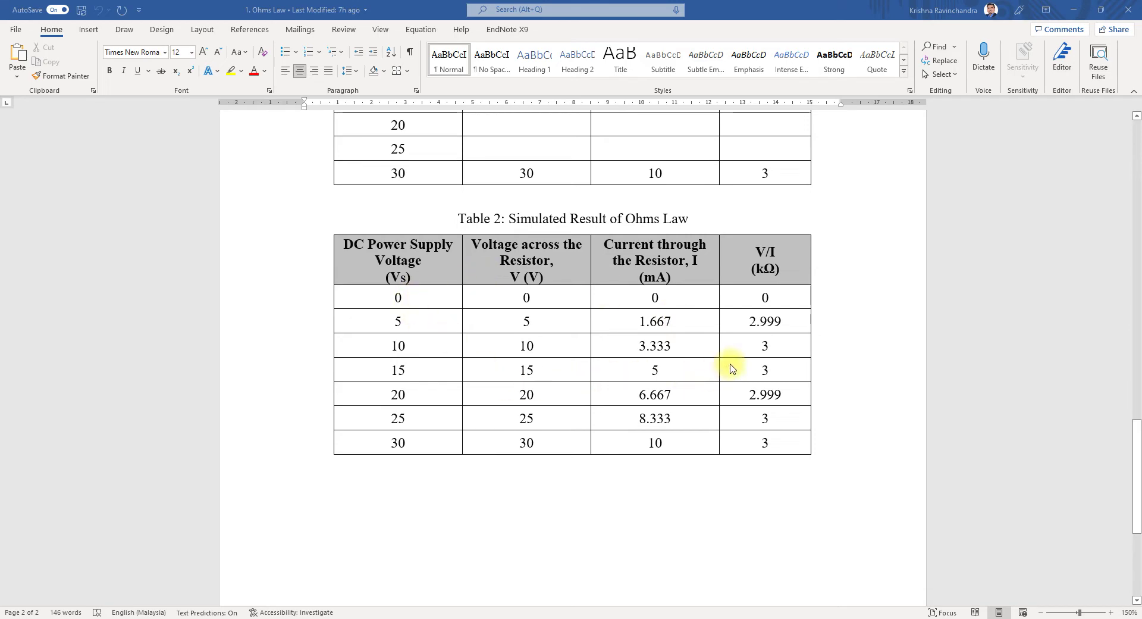
scroll(805, 355, "up", 3)
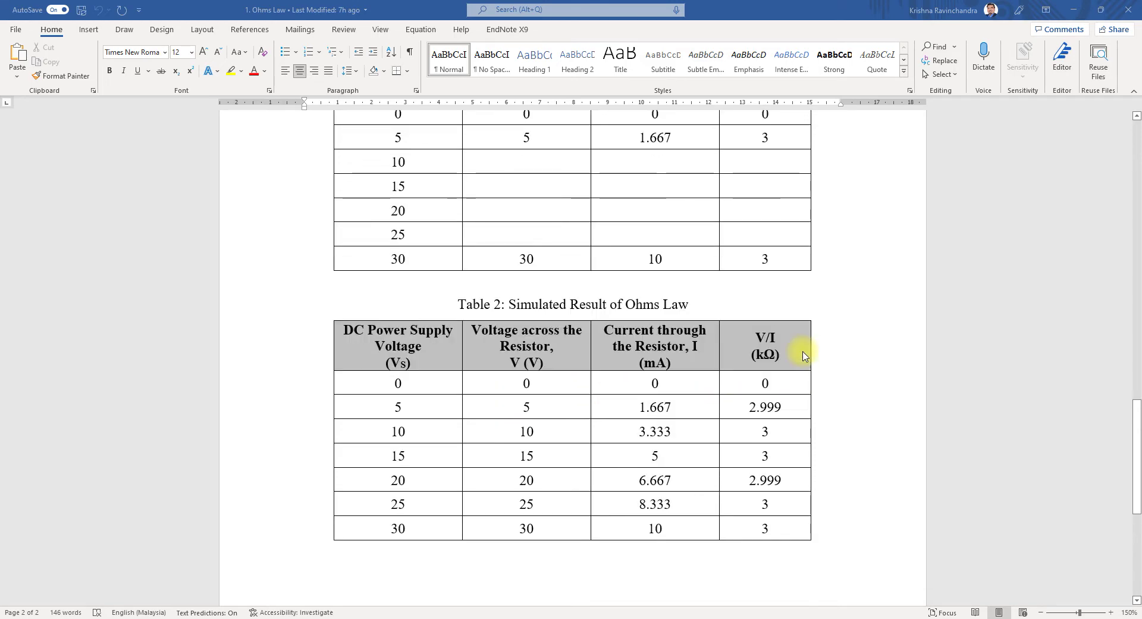
scroll(804, 355, "up", 20)
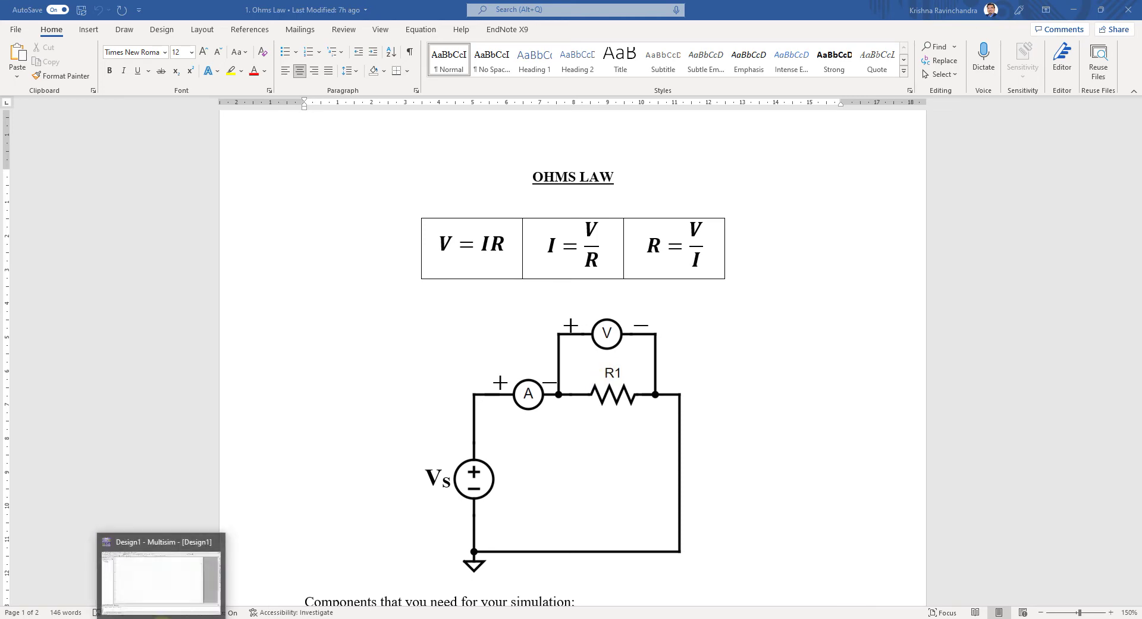
left_click(161, 580)
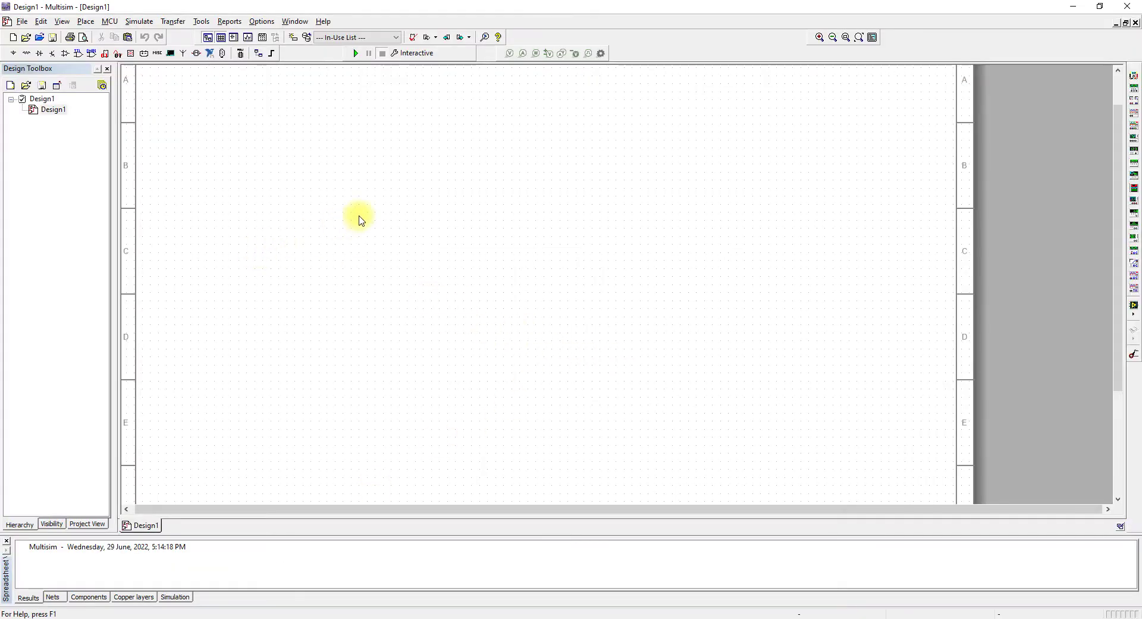
key("ctrl+w")
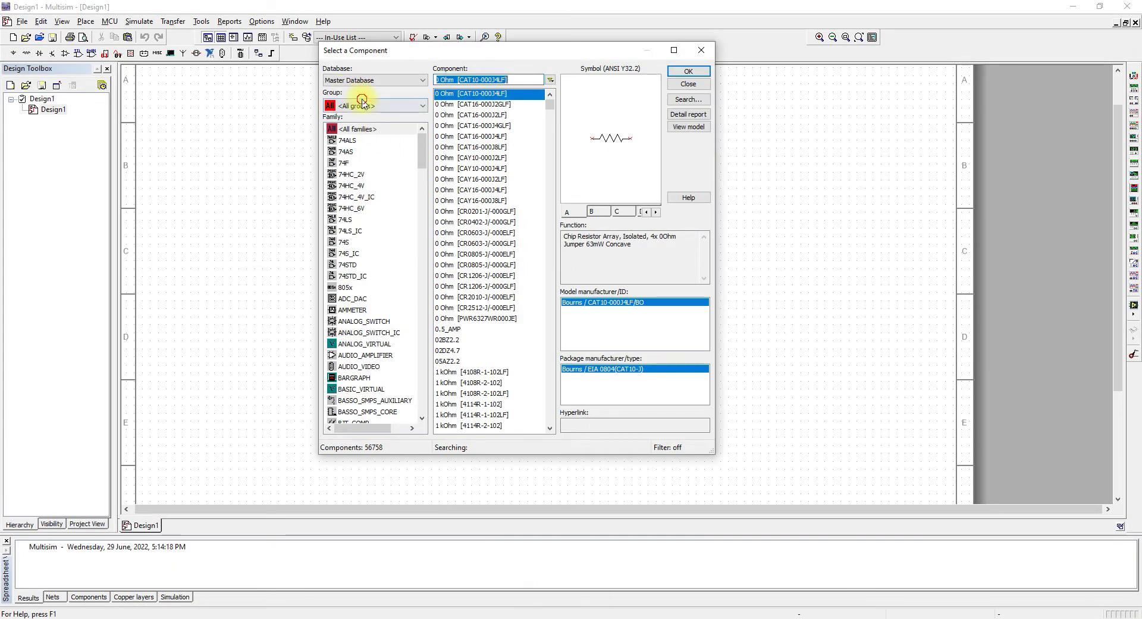
left_click(362, 102)
left_click(355, 136)
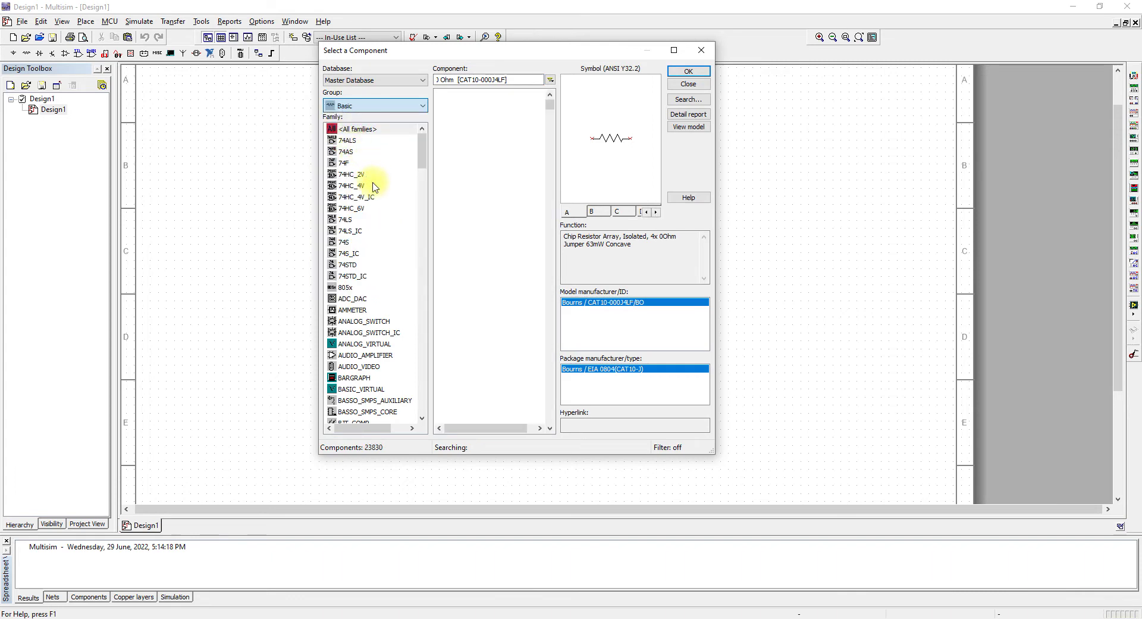
left_click(355, 241)
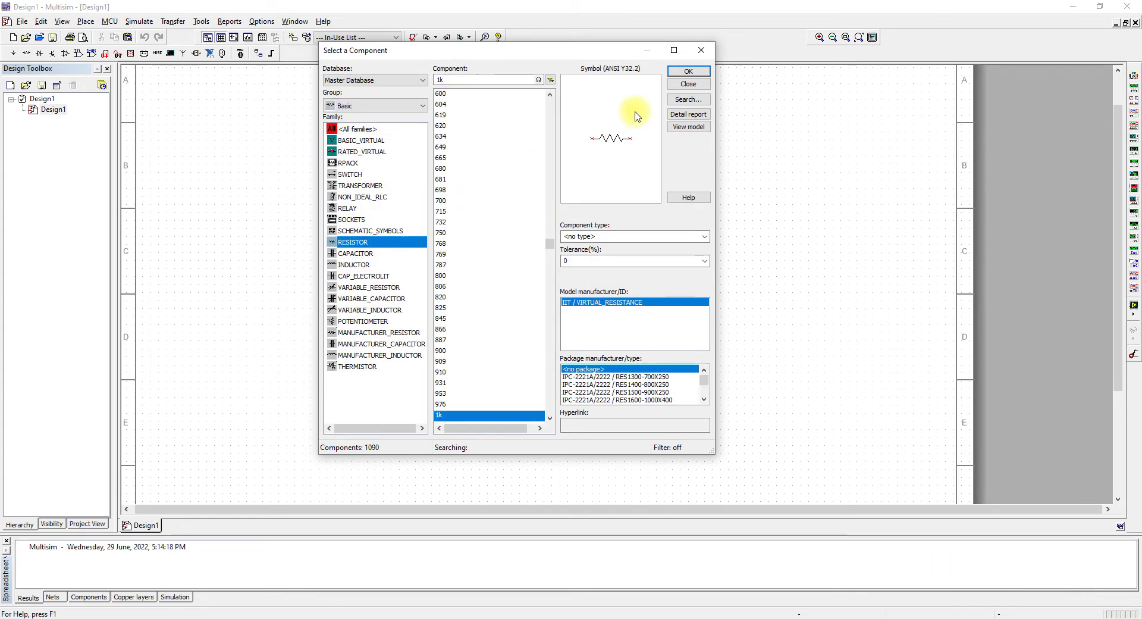
left_click(683, 71)
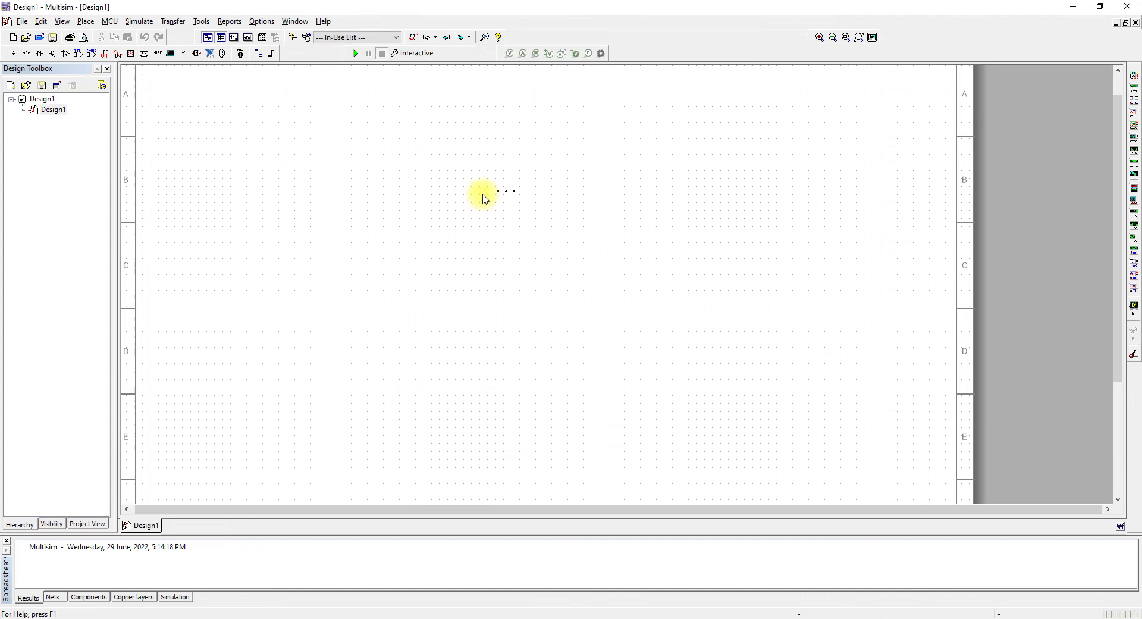
left_click(493, 203)
left_click(681, 85)
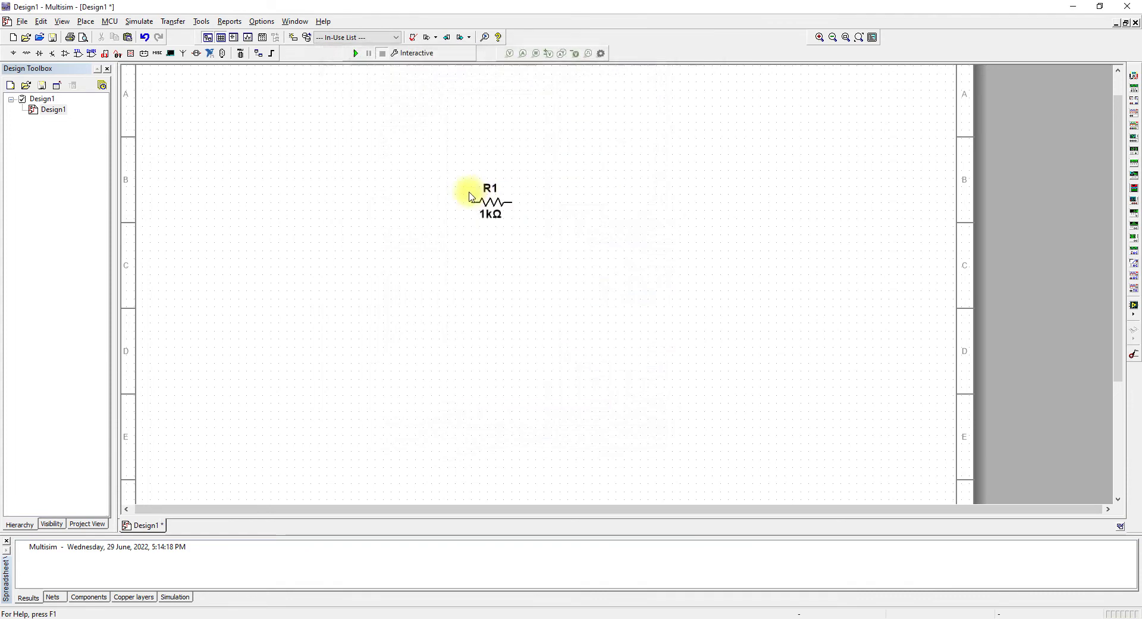
Change resistor R1's resistance from 1 kΩ to 3k.
left_click(483, 199)
key("ctrl+m")
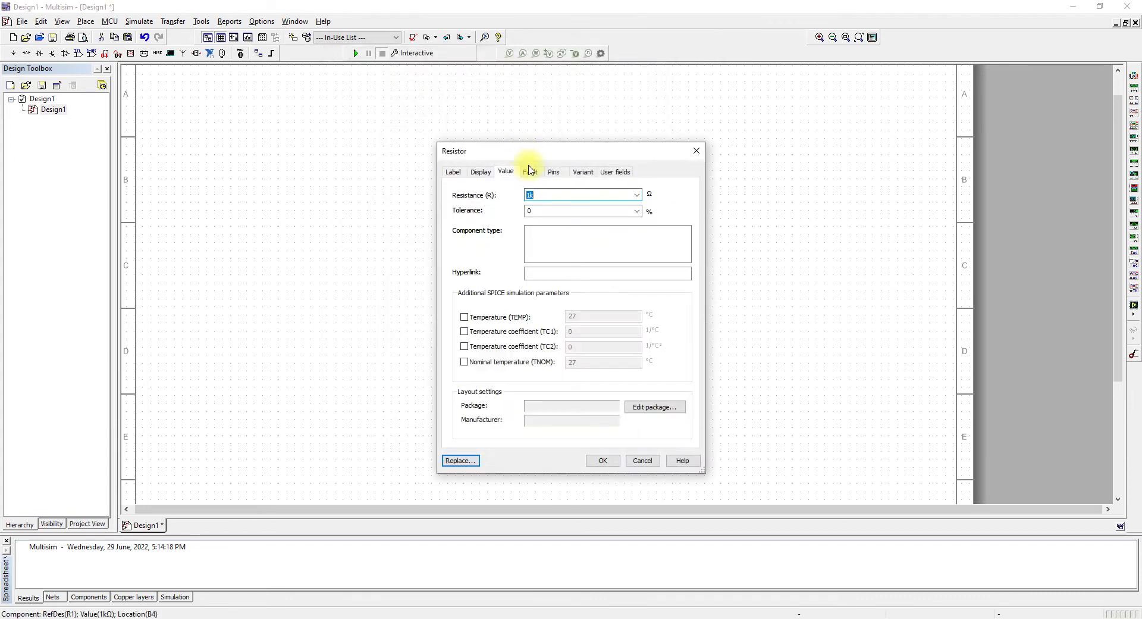
type("3k")
key("Return")
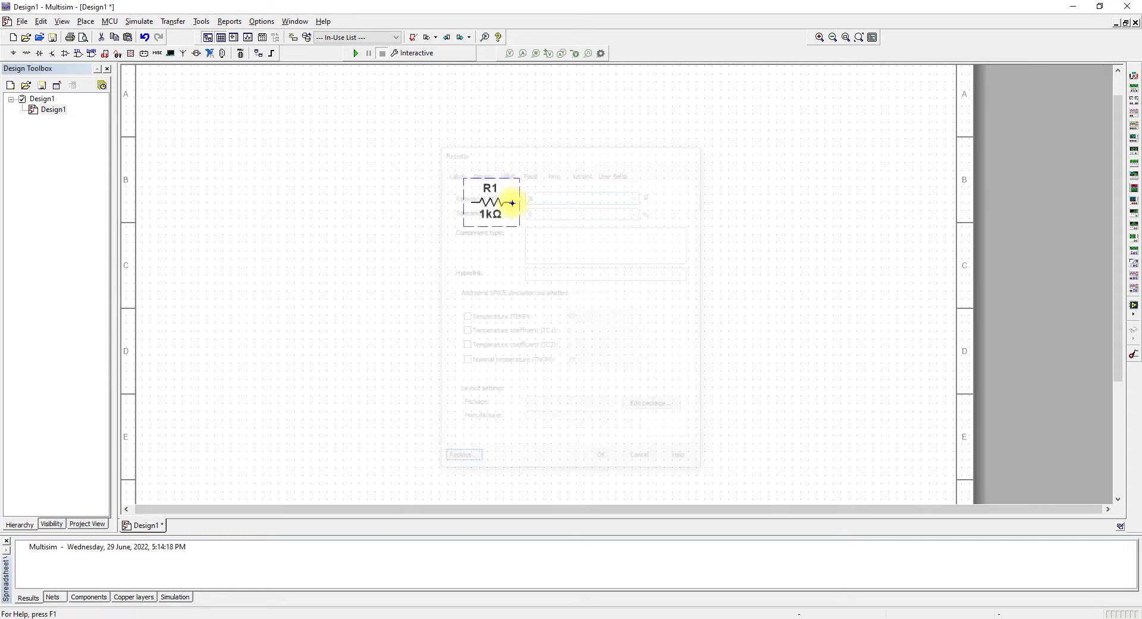
left_click(419, 224)
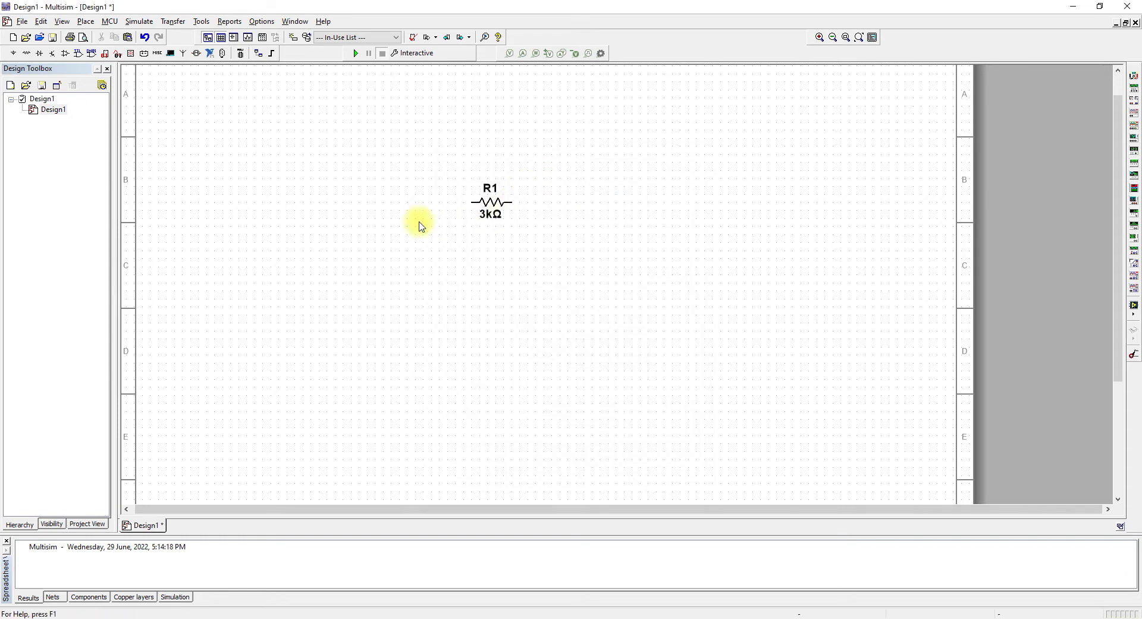
Place a DC_POWER voltage source from Sources > POWER_SOURCES onto the schematic.
key("ctrl+w")
left_click(359, 106)
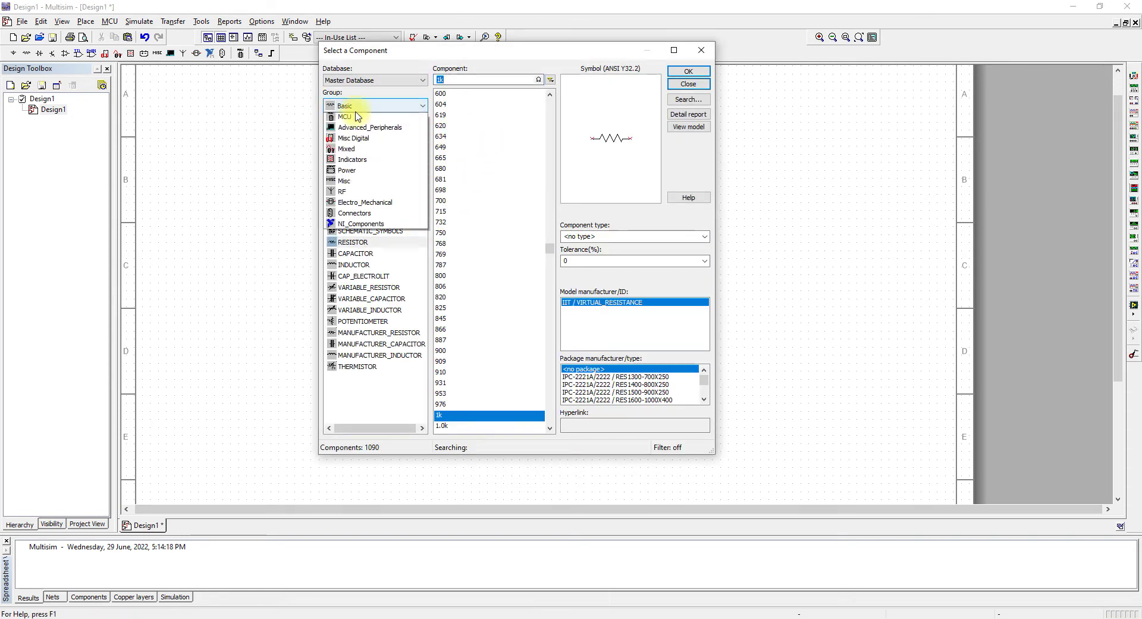
scroll(357, 116, "up", 3)
left_click(357, 116)
left_click(356, 137)
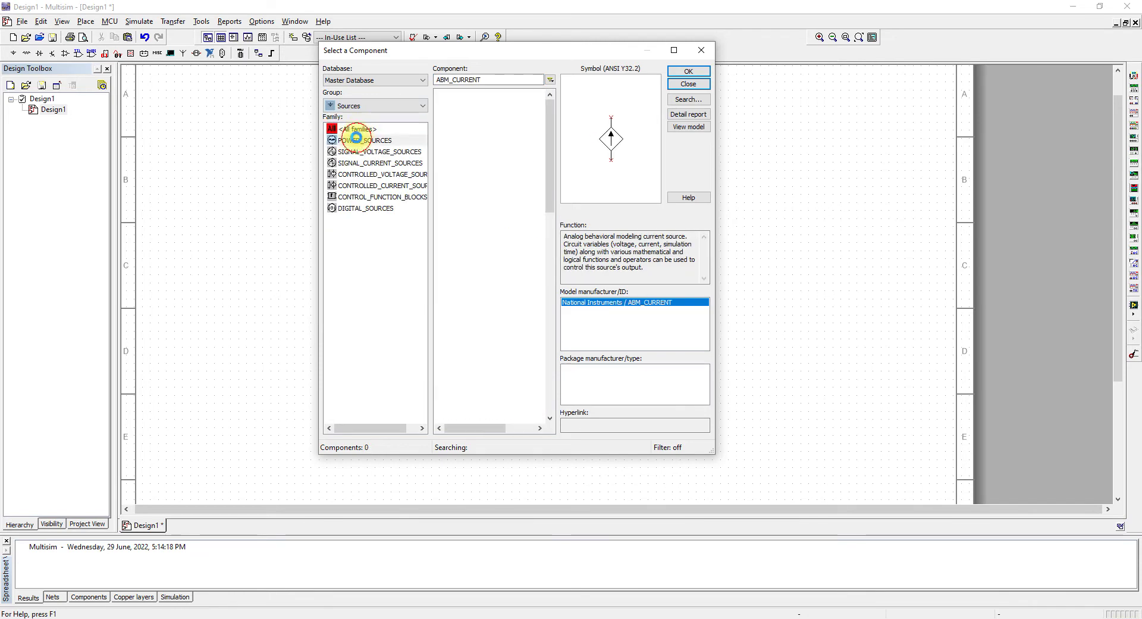
left_click(519, 104)
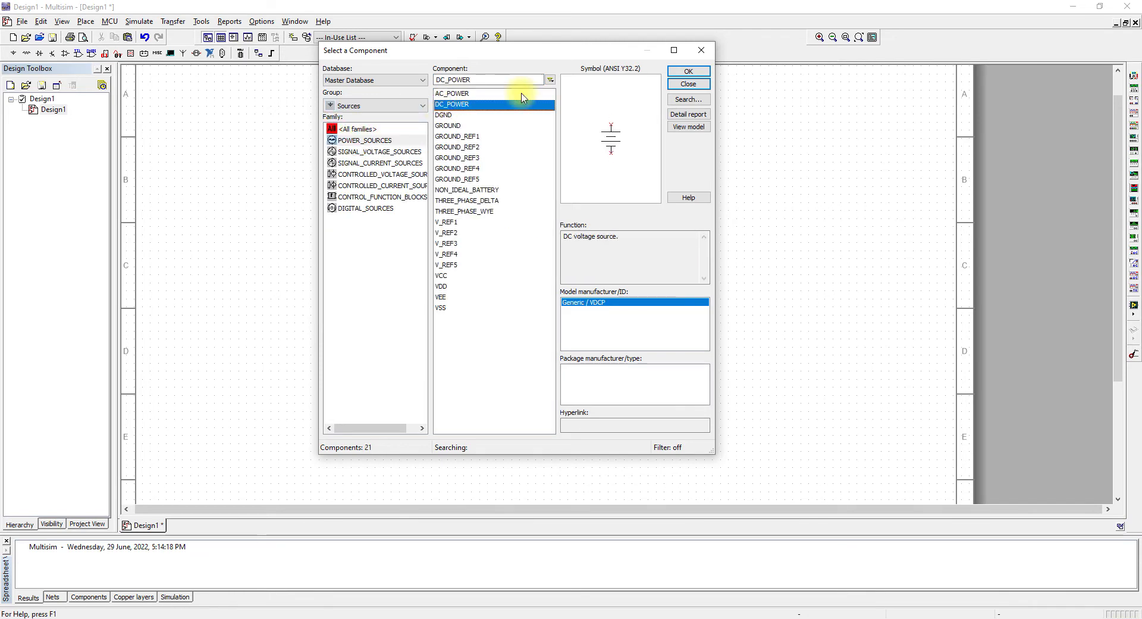
left_click(688, 71)
left_click(388, 262)
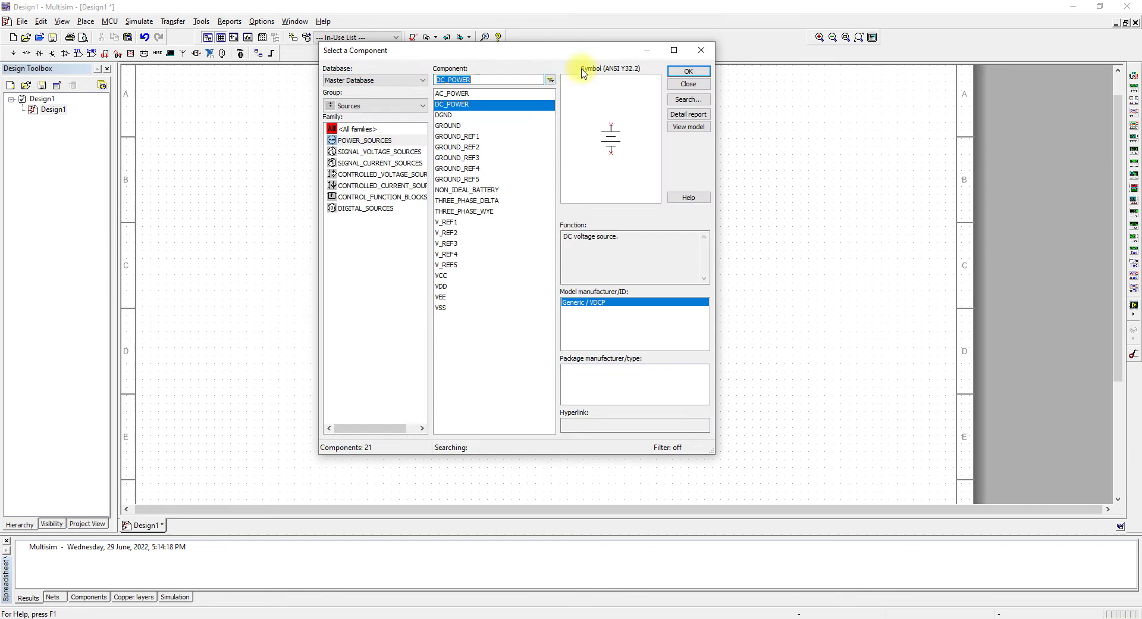
Drop an analog GROUND symbol beside the battery and close the component chooser.
left_click(450, 126)
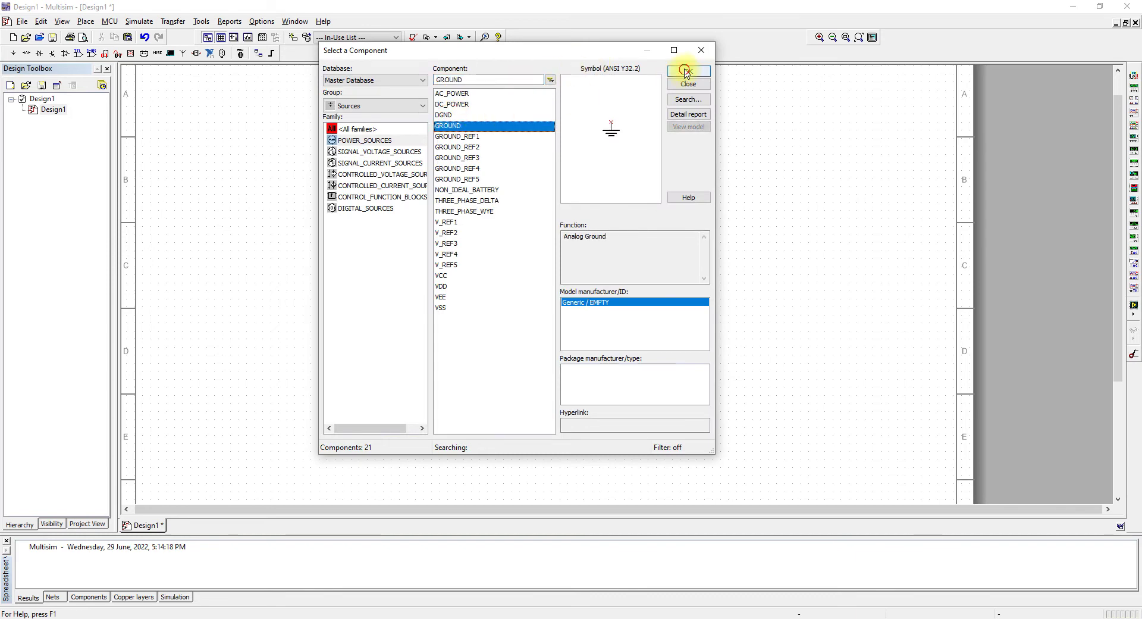
left_click(685, 72)
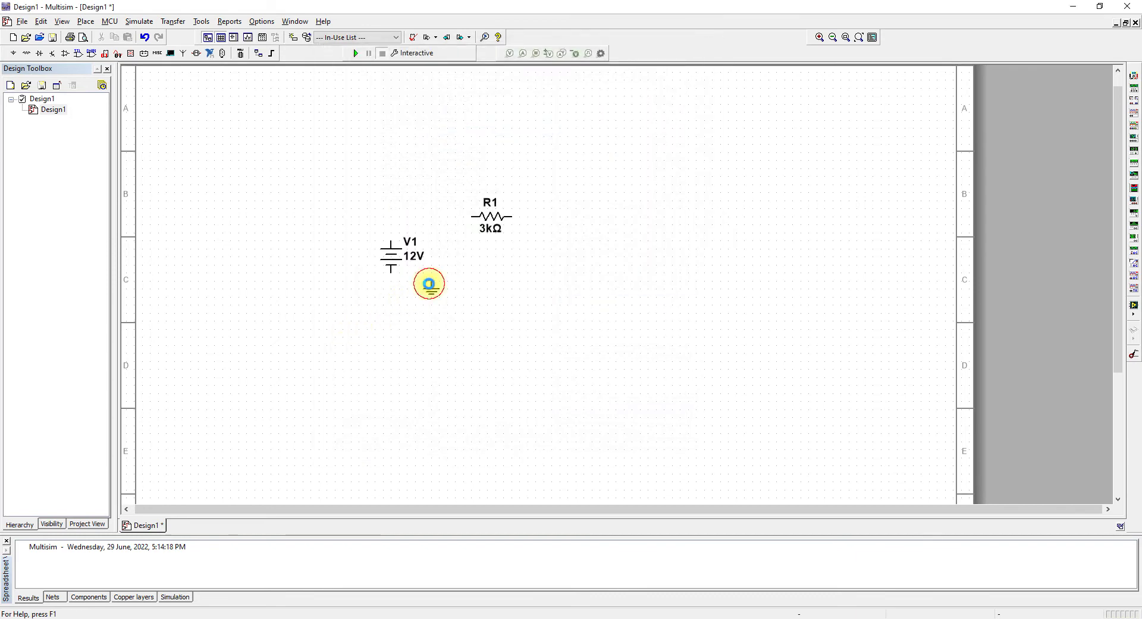
left_click(429, 284)
left_click(457, 115)
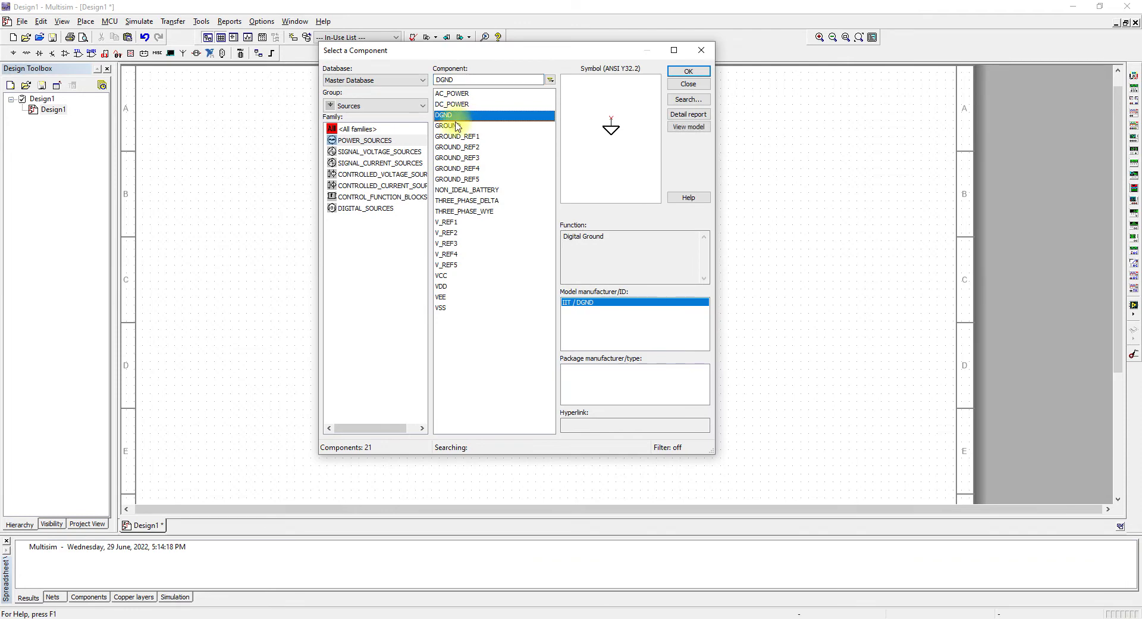
left_click(457, 126)
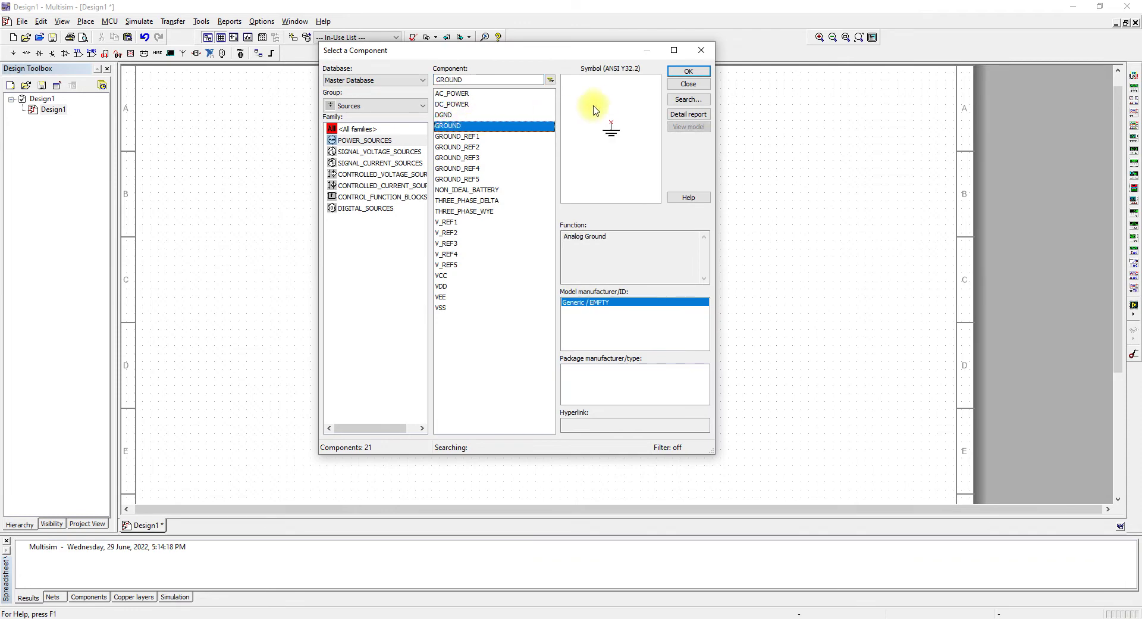
left_click(689, 87)
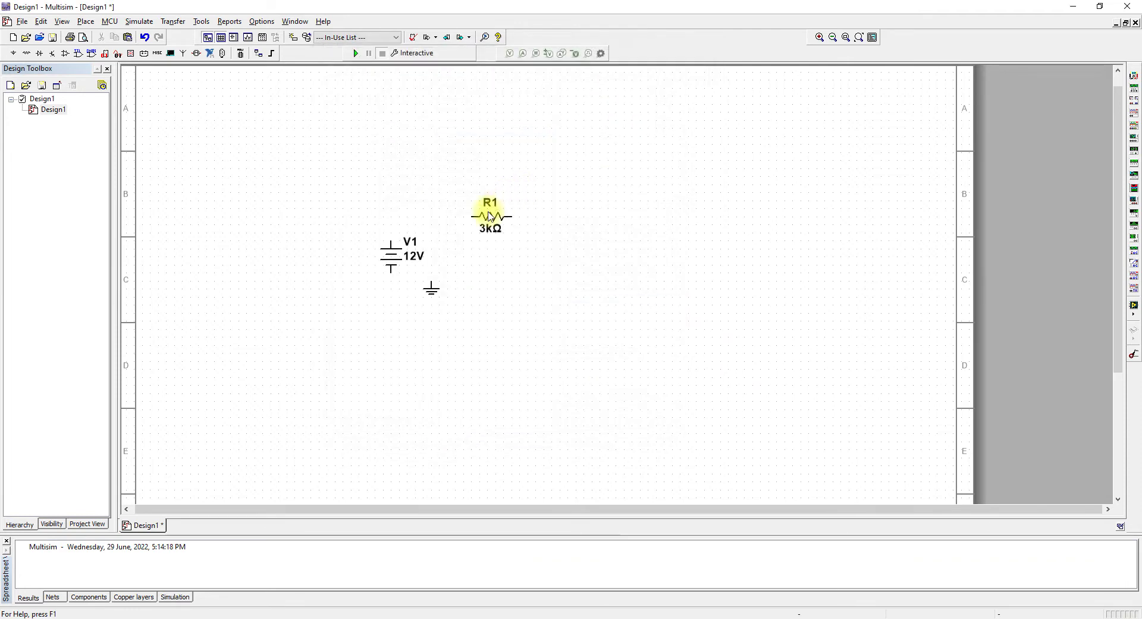
Wire V1's positive terminal to R1's left end, repositioning the ground and battery.
left_click(390, 241)
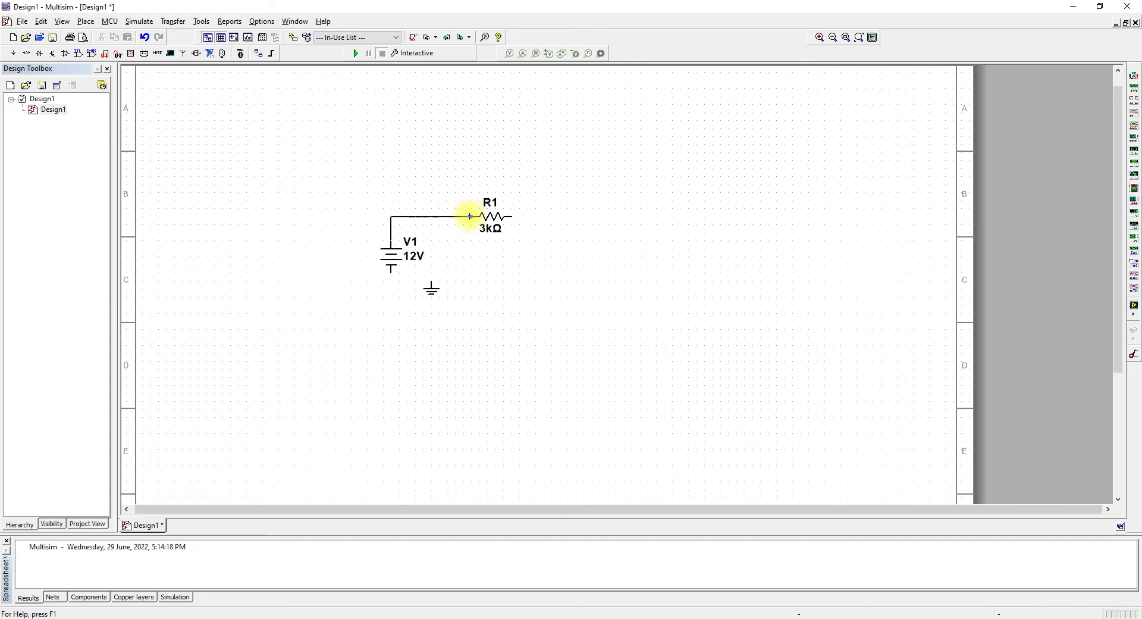
left_click(470, 216)
left_click_drag(426, 284, 423, 320)
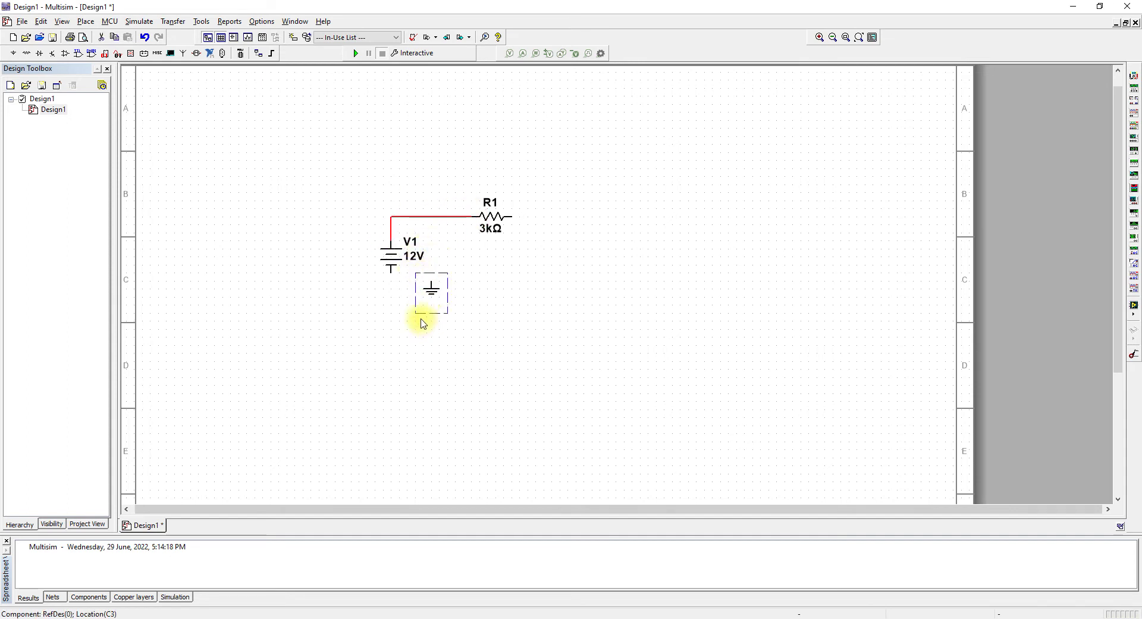
left_click_drag(390, 260, 407, 260)
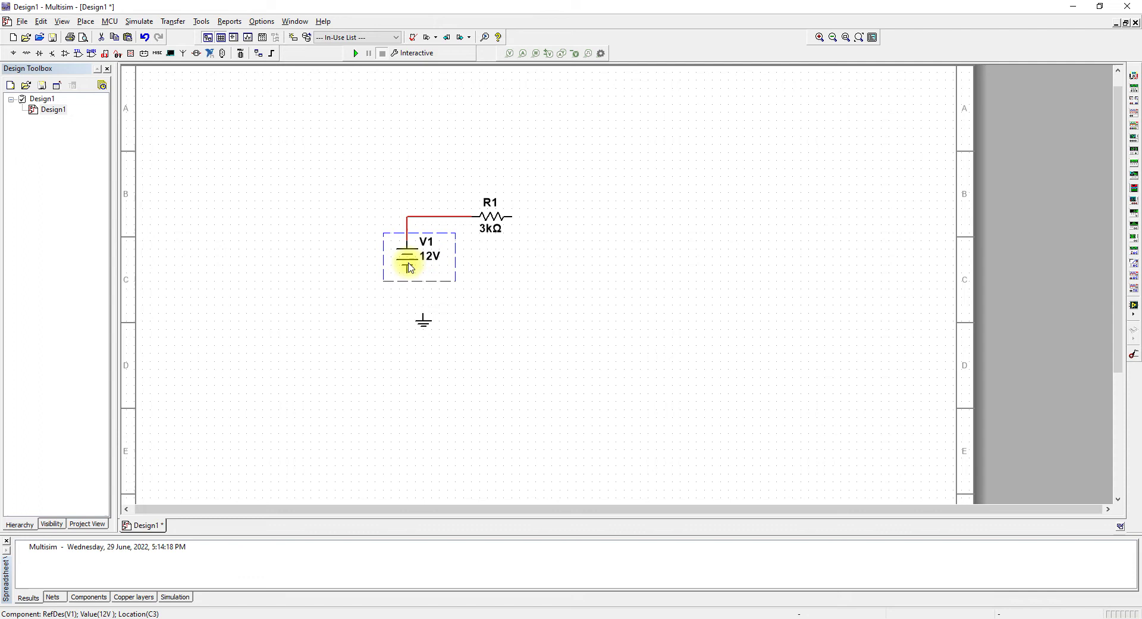
Run a return wire from V1's negative terminal to R1's right end, joining ground there.
left_click(408, 273)
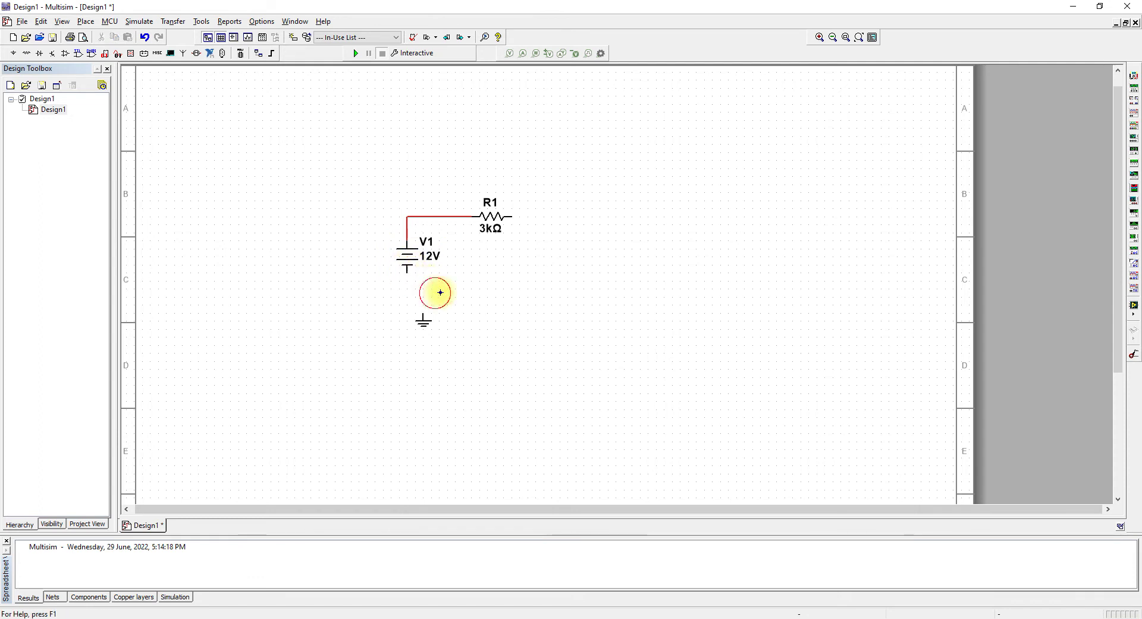
left_click(543, 287)
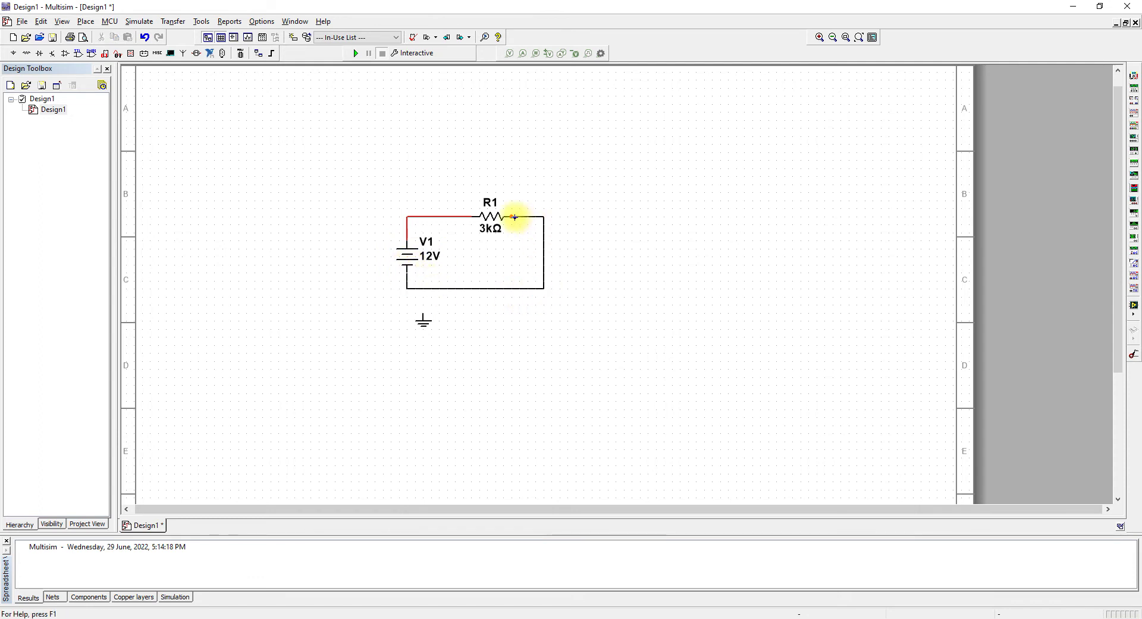
left_click(514, 217)
scroll(408, 273, "up", 1)
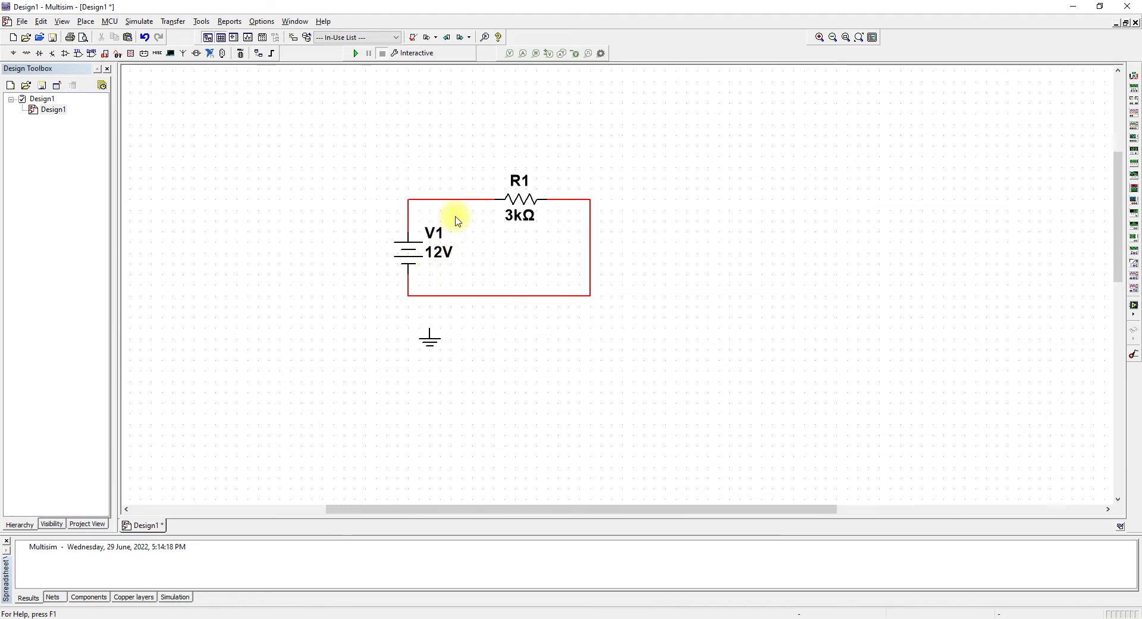
scroll(457, 222, "up", 1)
left_click_drag(416, 397, 376, 356)
left_click(836, 288)
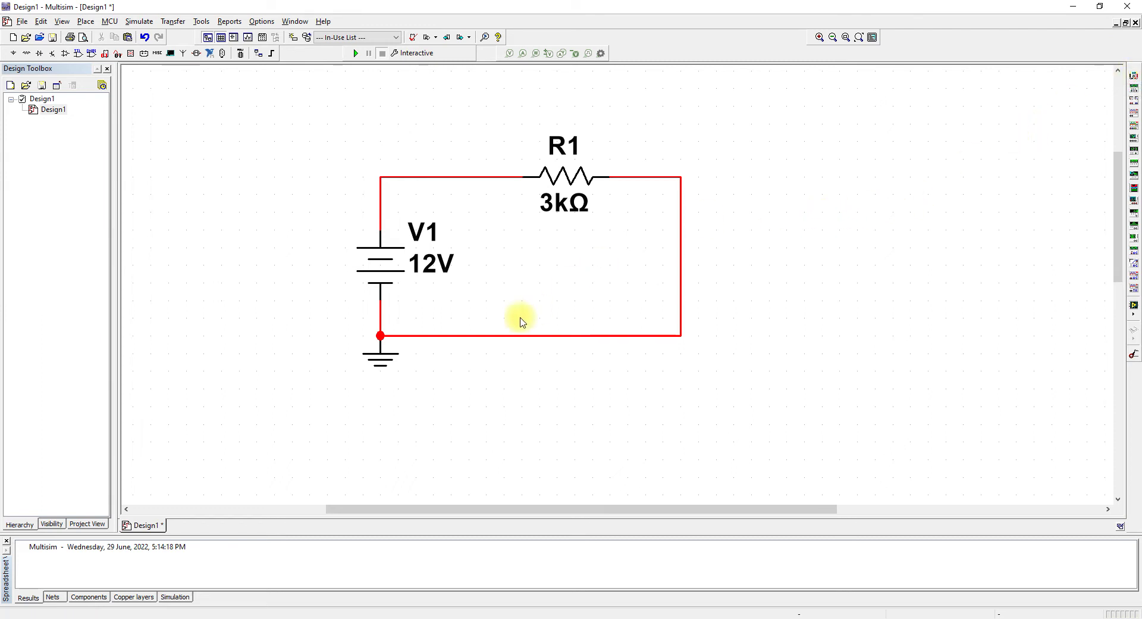
Change V1's voltage from 12 V to 0 V in its value settings.
double_click(374, 276)
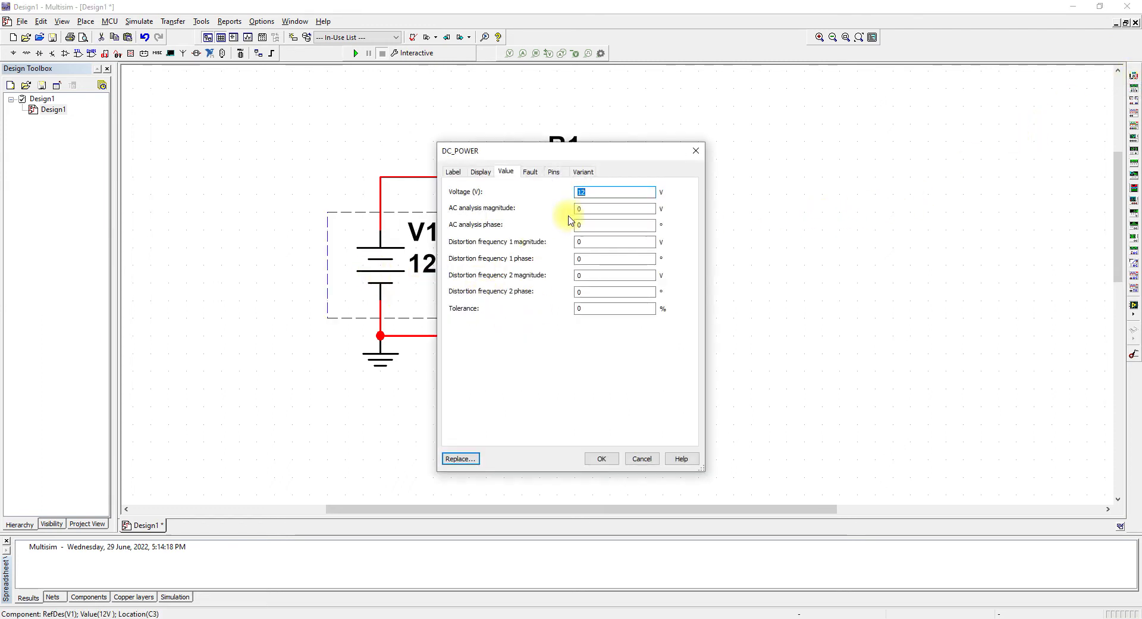
key("Return")
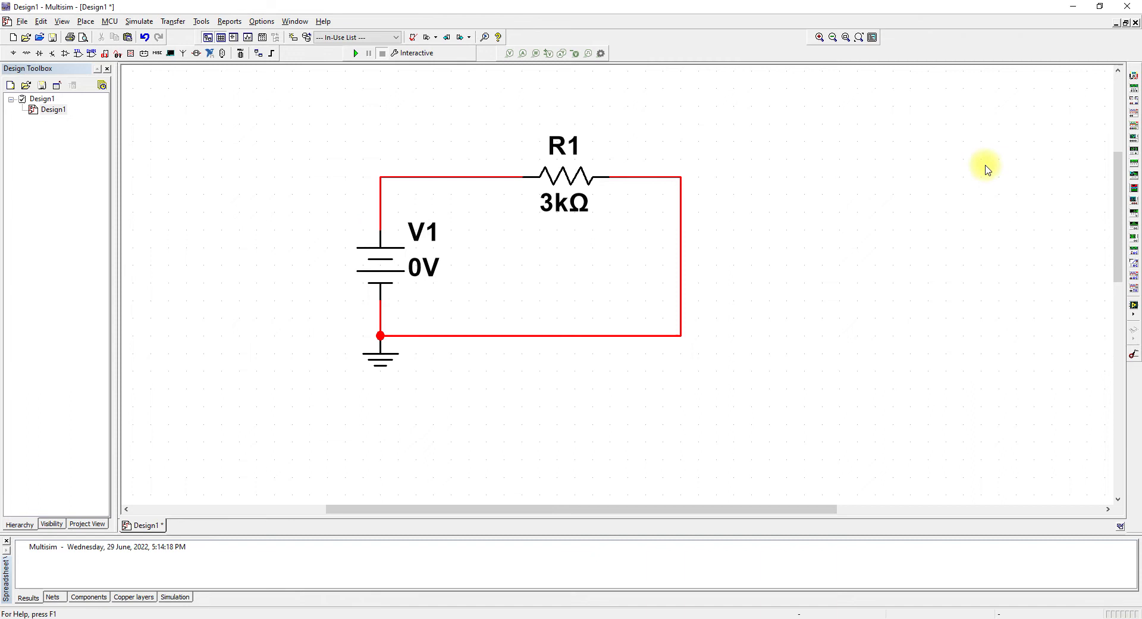
Drop multimeter XMM1 onto the top wire between V1 and R1.
left_click(1135, 75)
left_click(418, 164)
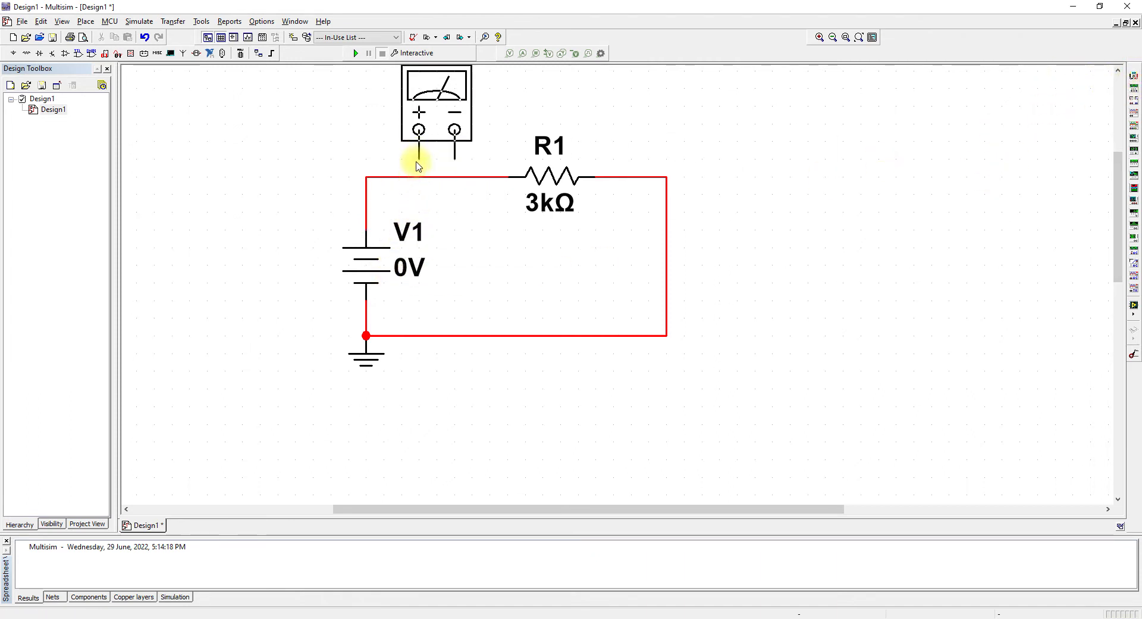
scroll(473, 201, "up", 1)
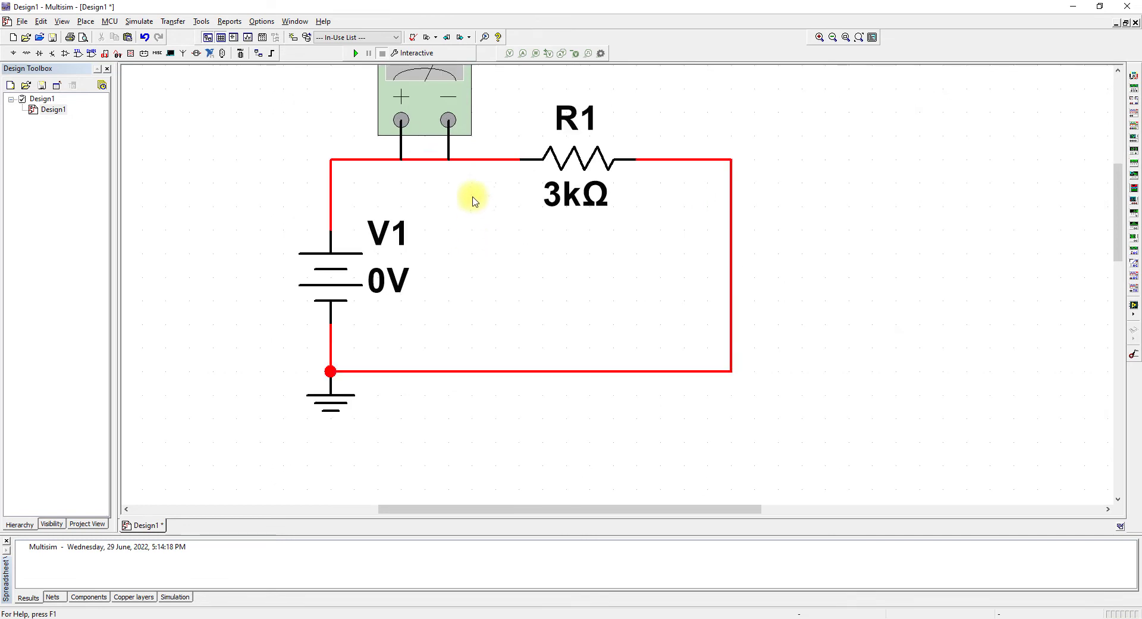
scroll(421, 153, "down", 1)
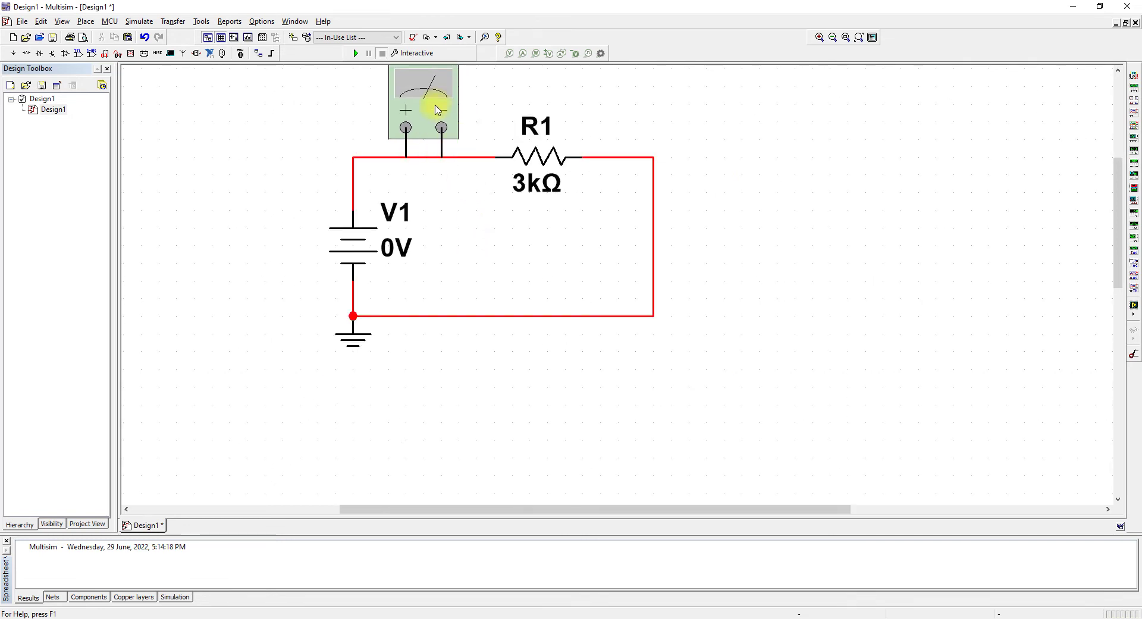
scroll(191, 115, "down", 1)
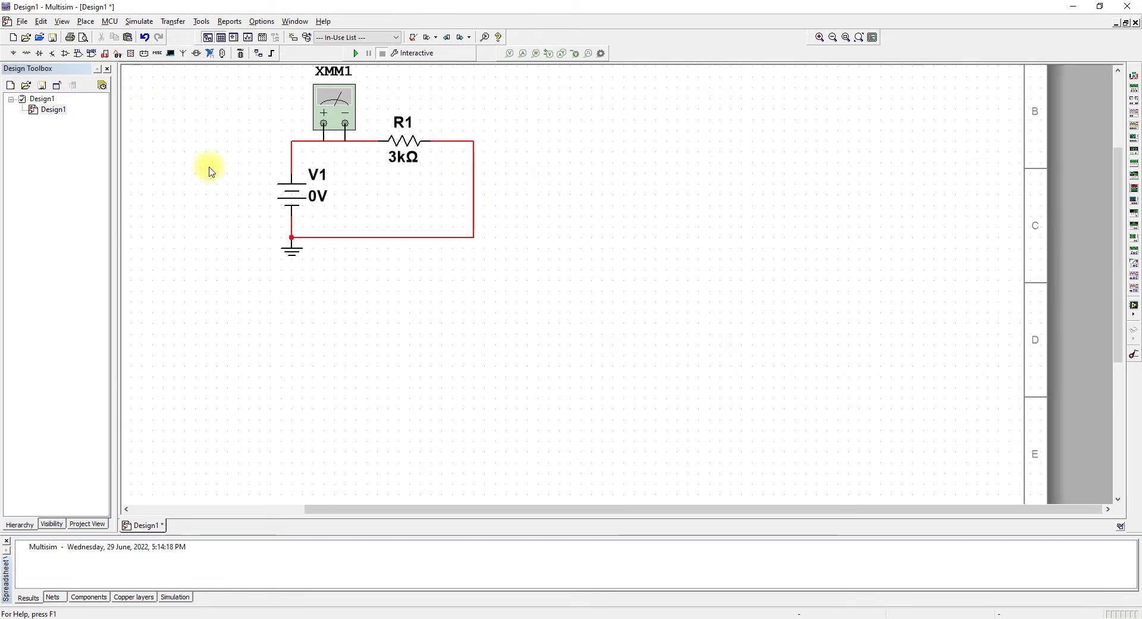
scroll(256, 250, "up", 2)
scroll(288, 263, "up", 1)
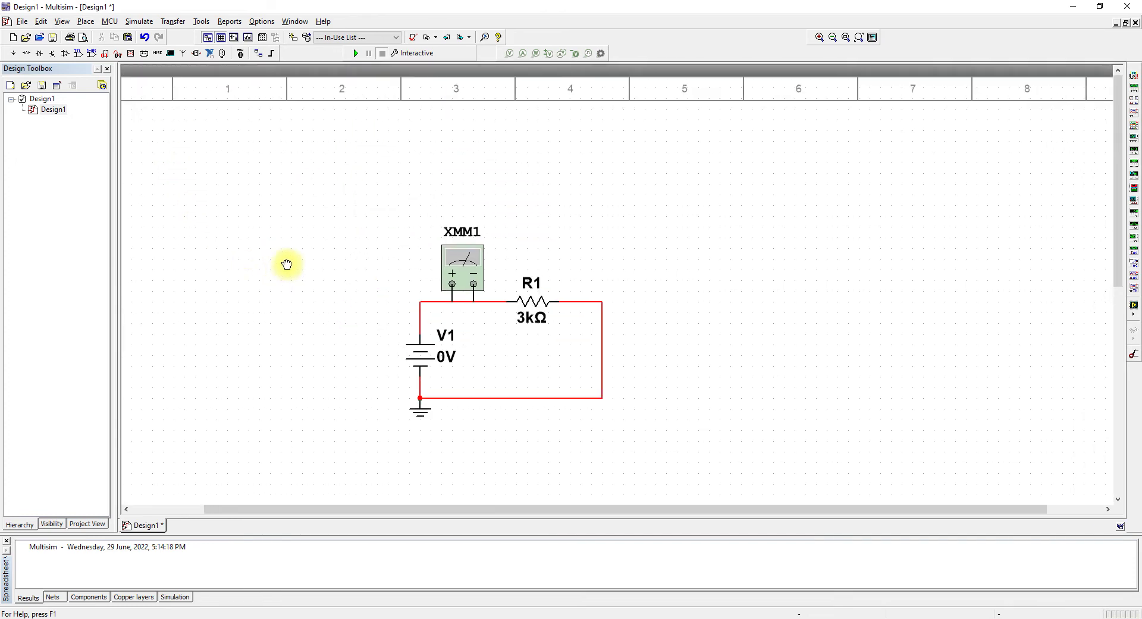
scroll(296, 258, "up", 2)
mouse_move(583, 255)
left_mouse_down()
mouse_move(590, 224)
mouse_move(589, 254)
left_mouse_up()
left_click(582, 321)
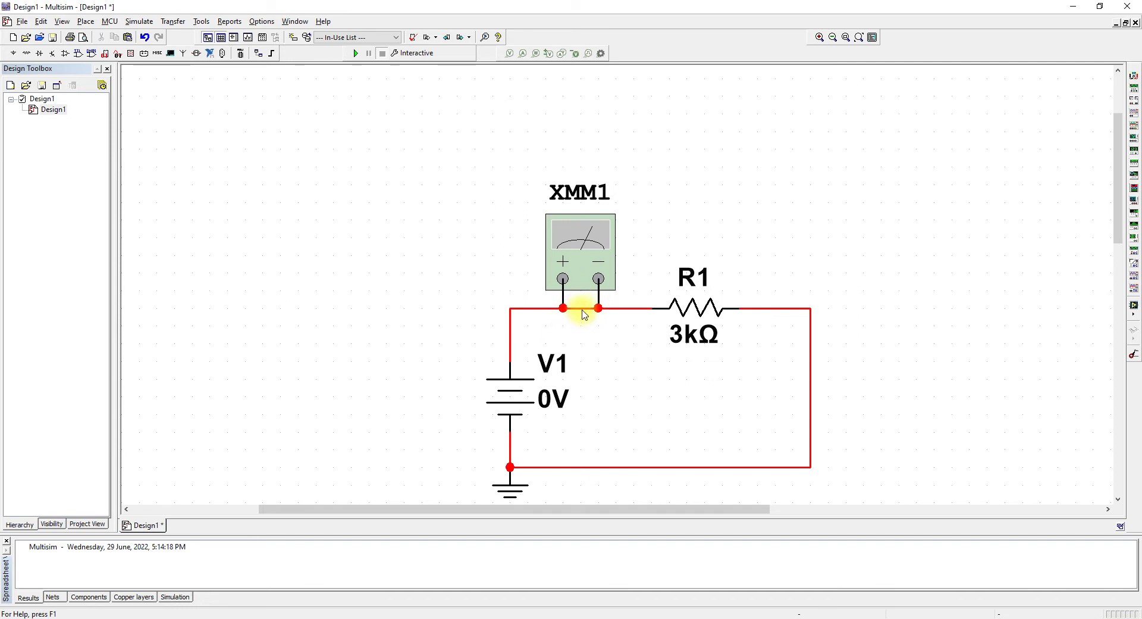
Delete the wire between XMM1's leads and reseat the meter so it sits in series.
left_click(577, 309)
key("Delete")
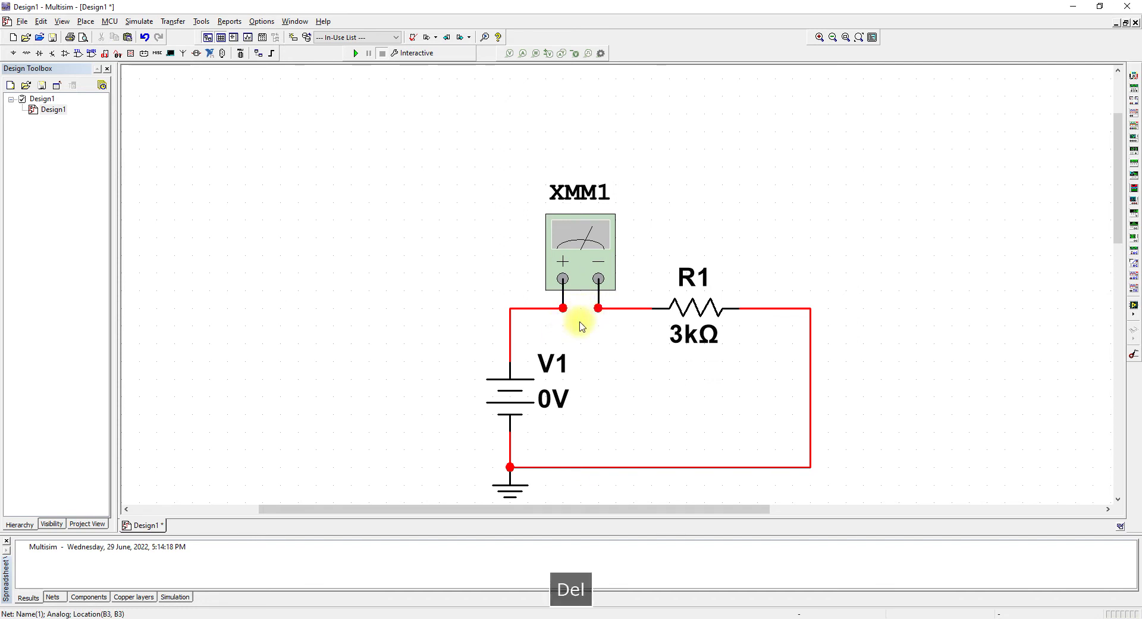
left_click(569, 301)
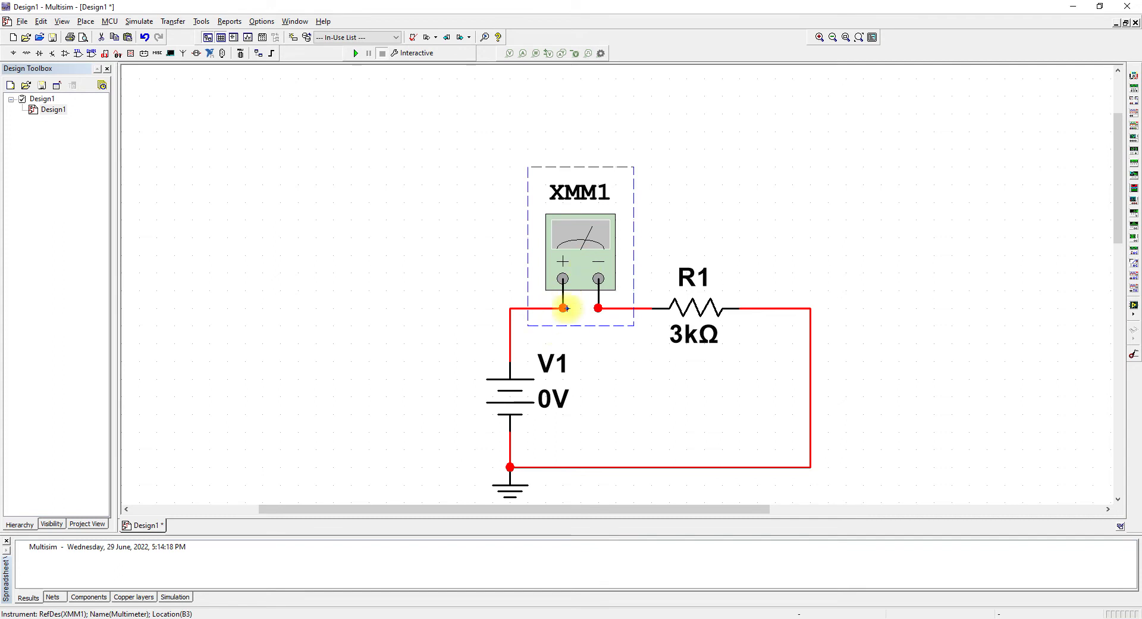
left_click(574, 268)
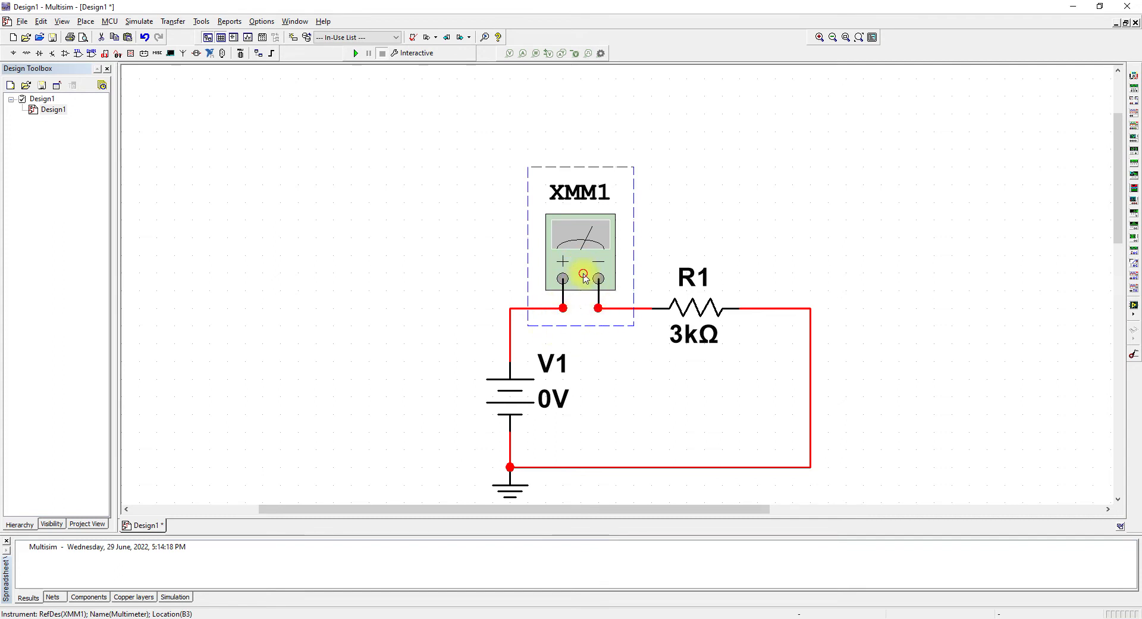
left_click_drag(584, 275, 589, 256)
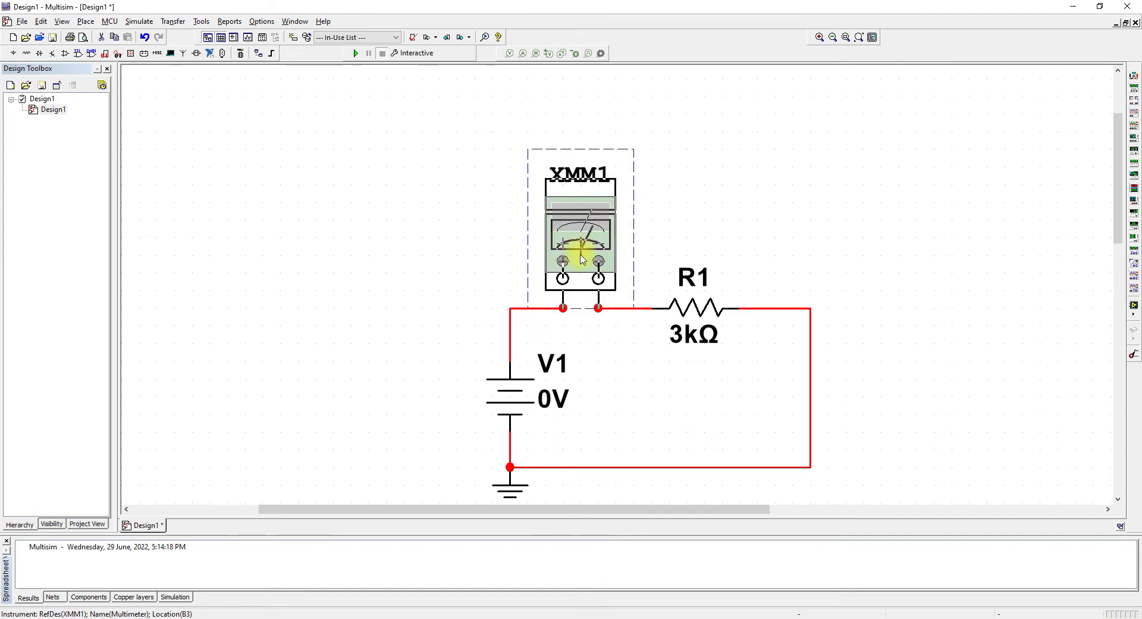
left_click(680, 224)
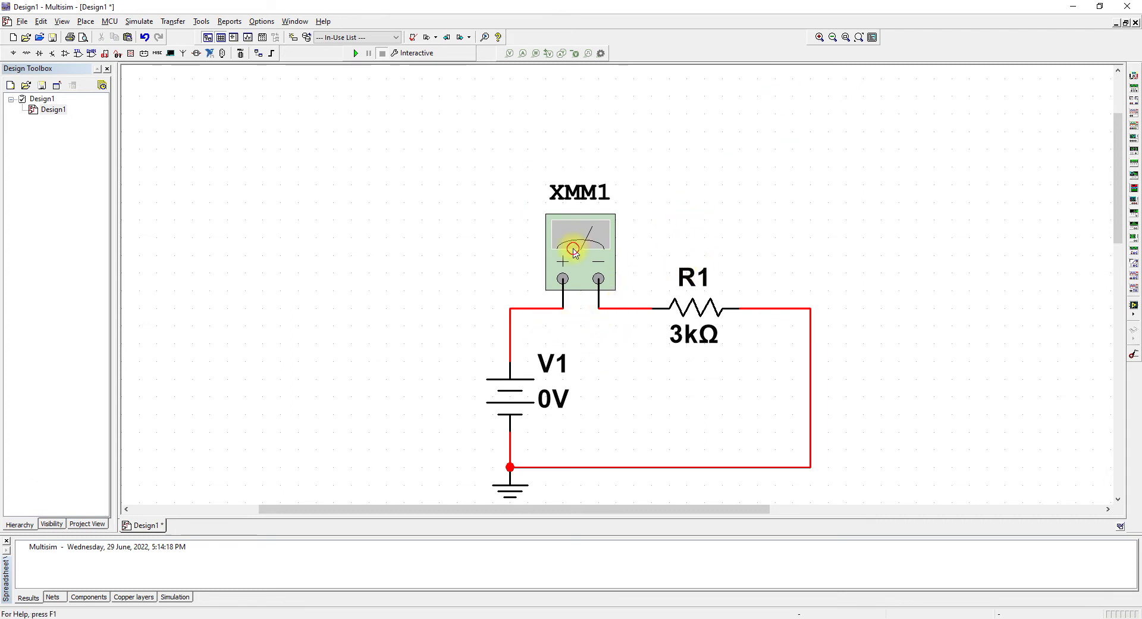
left_click_drag(571, 244, 568, 255)
left_click(665, 226)
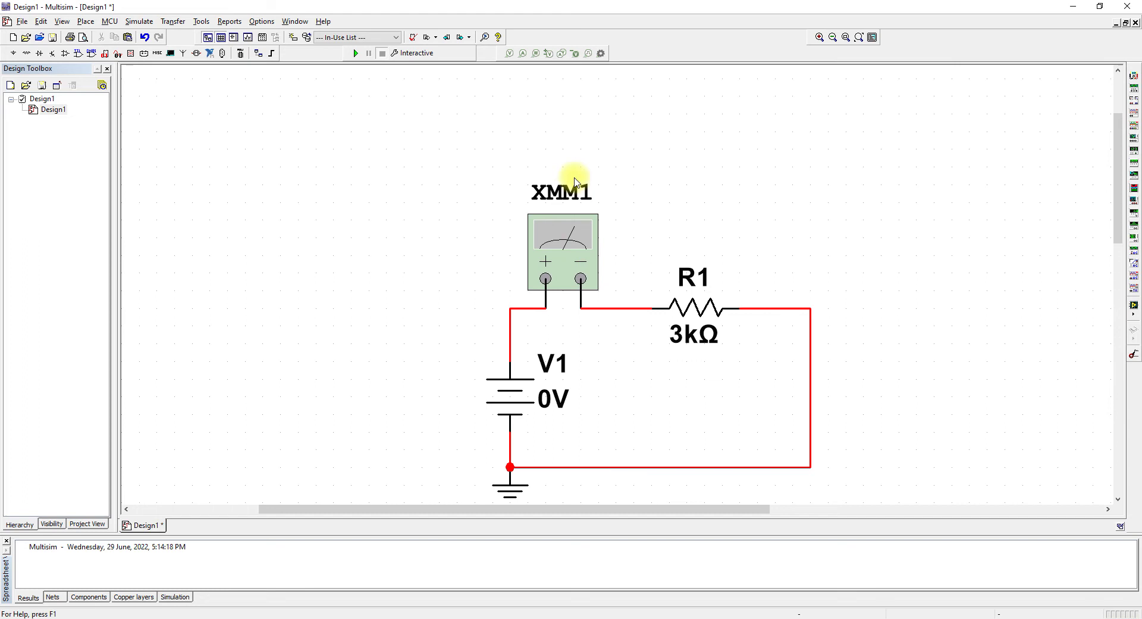
Place multimeter XMM2 and wire its positive and negative leads to R1's left and right ends.
double_click(548, 267)
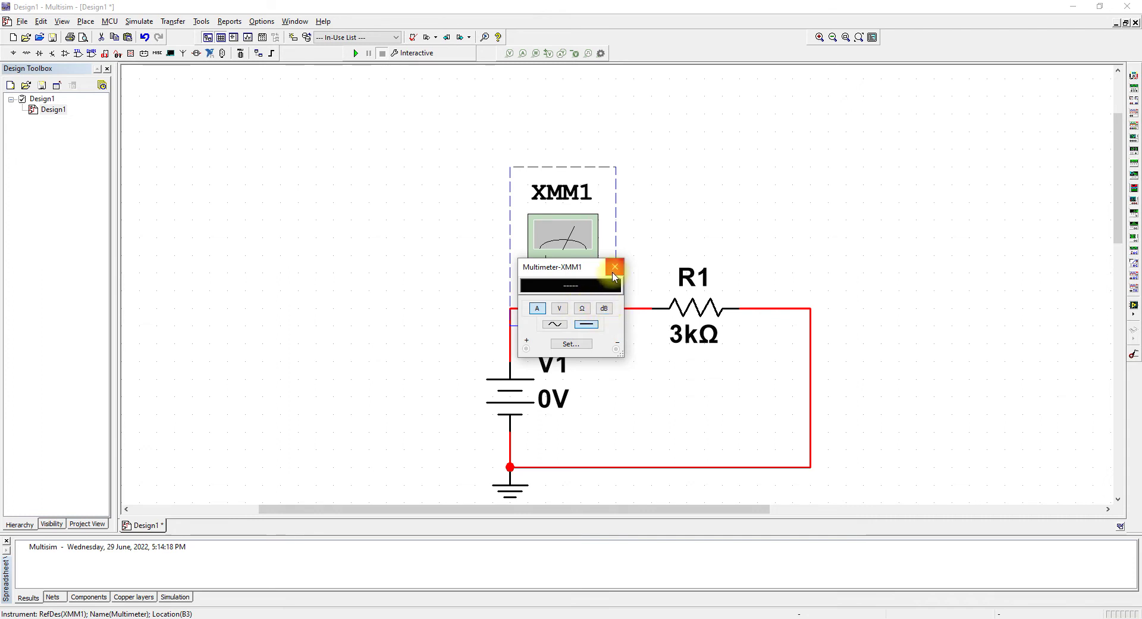
left_click(613, 267)
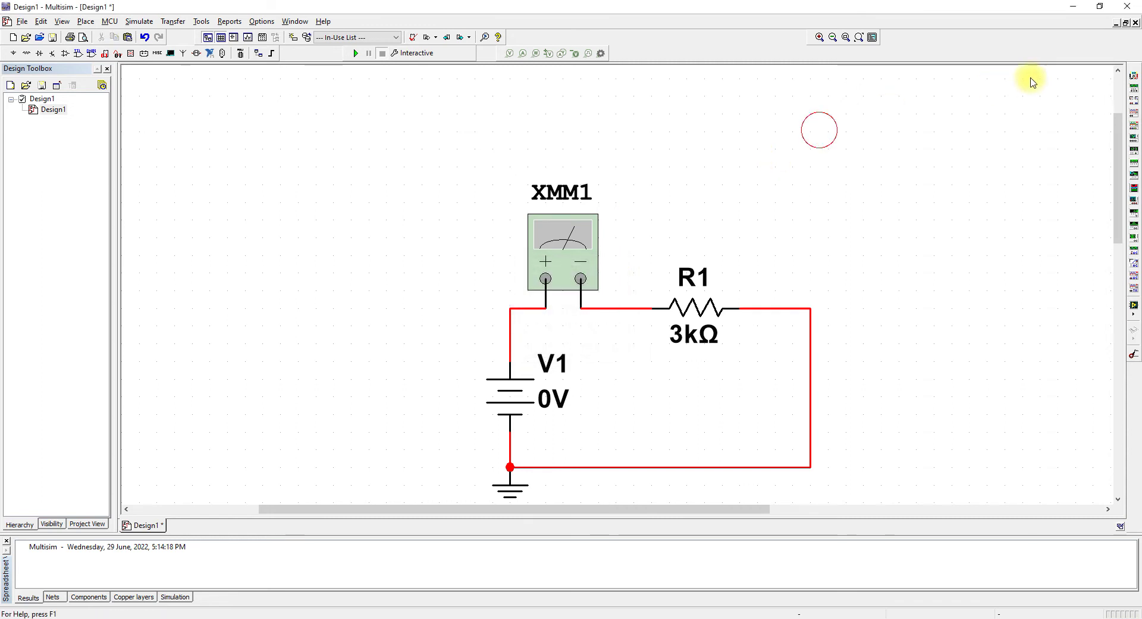
left_click(1134, 77)
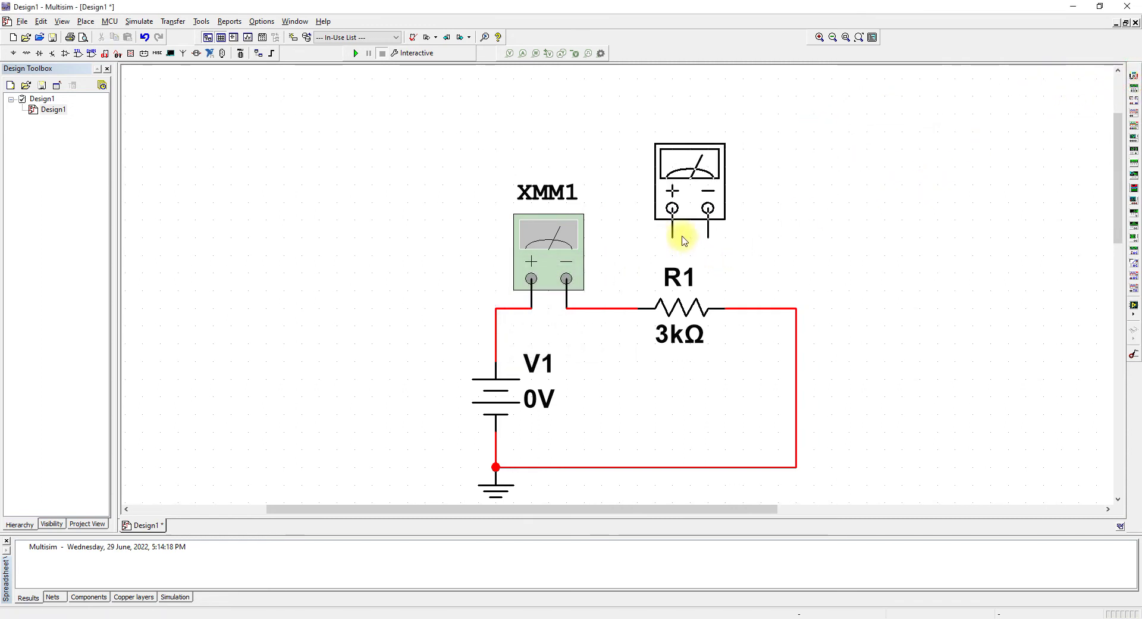
left_click(674, 240)
left_click(674, 236)
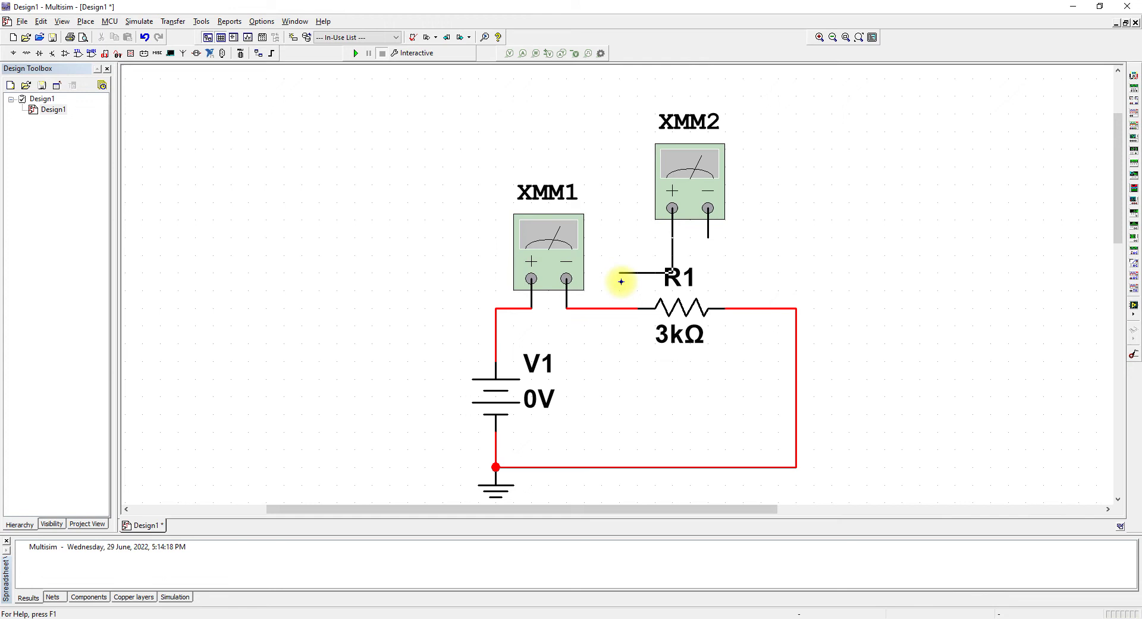
left_click(619, 307)
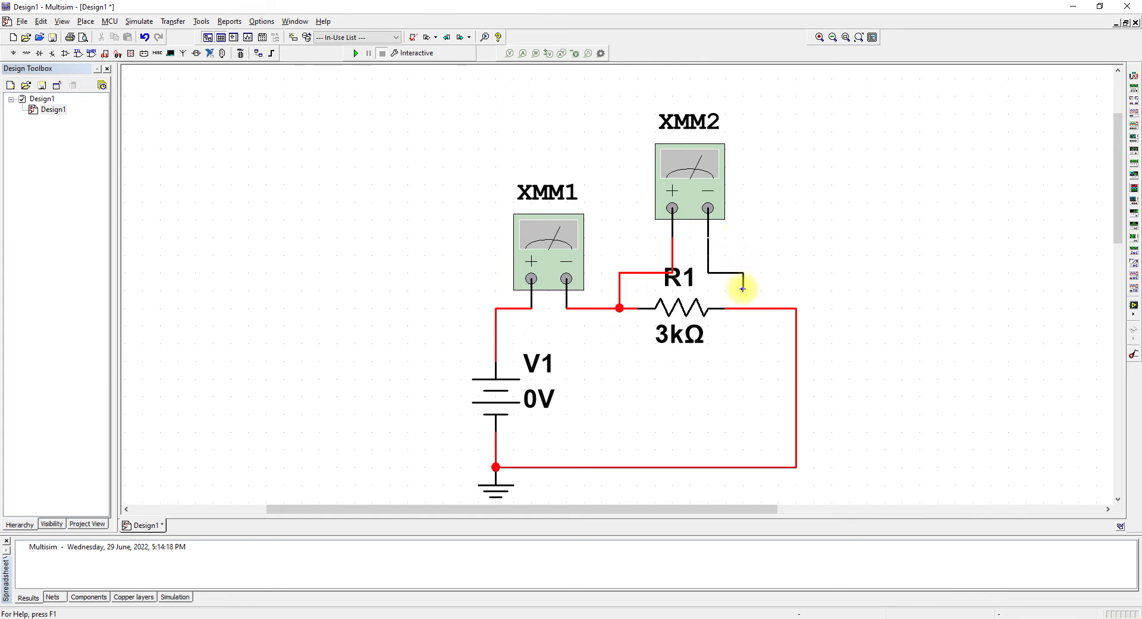
left_click(743, 308)
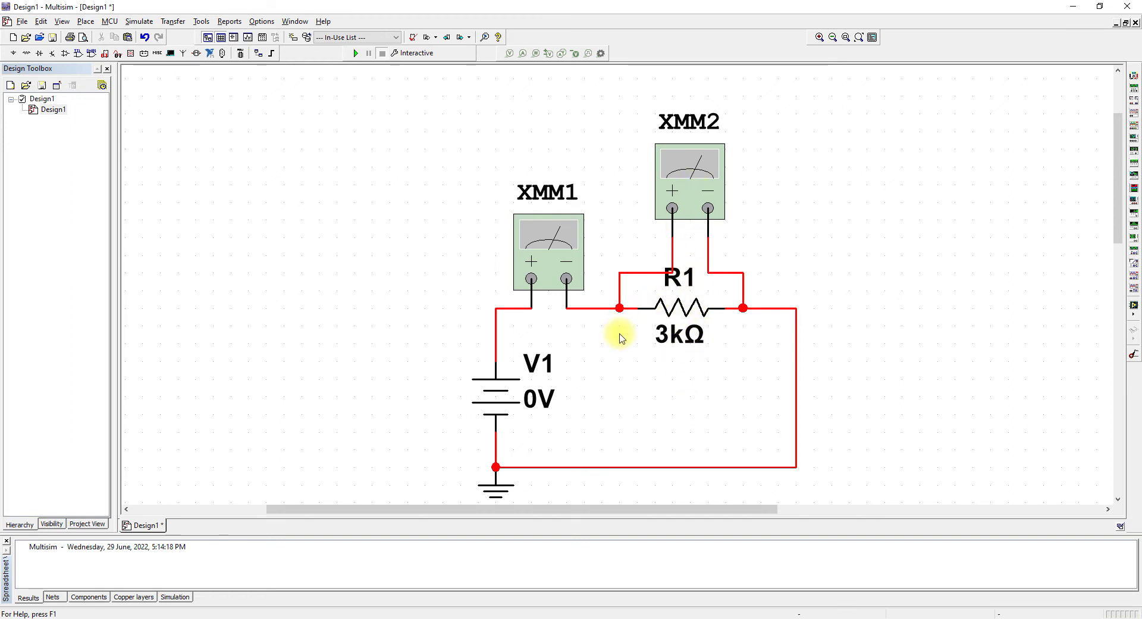
Open the XMM1 and XMM2 reading panels and move them clear of the circuit.
double_click(533, 238)
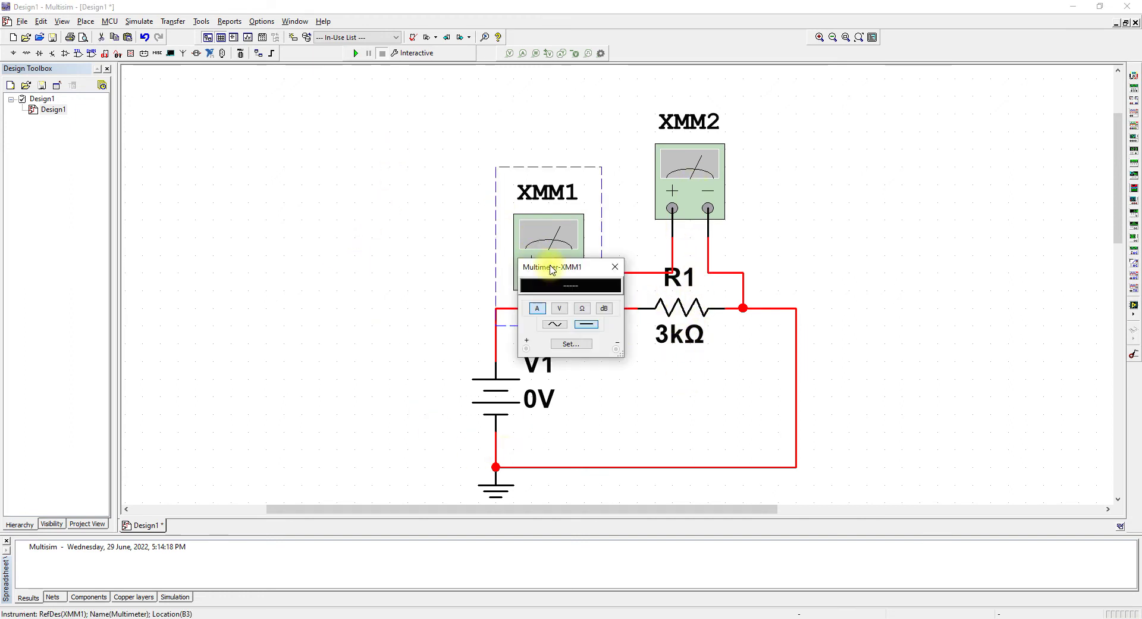
left_click_drag(566, 264, 339, 152)
double_click(712, 166)
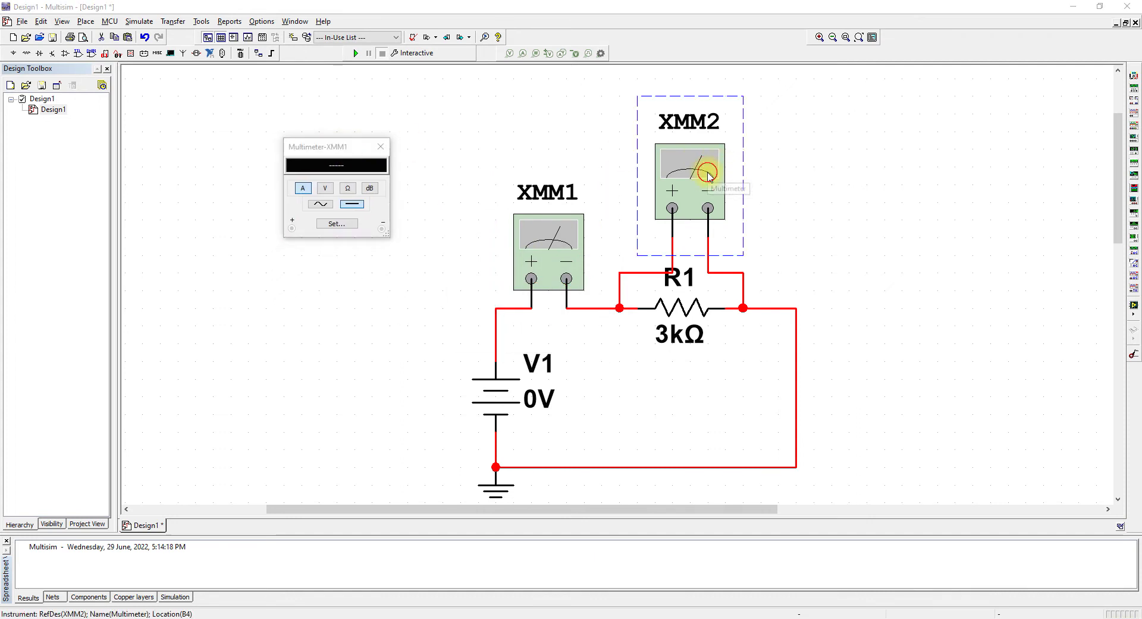
left_click_drag(566, 266, 853, 124)
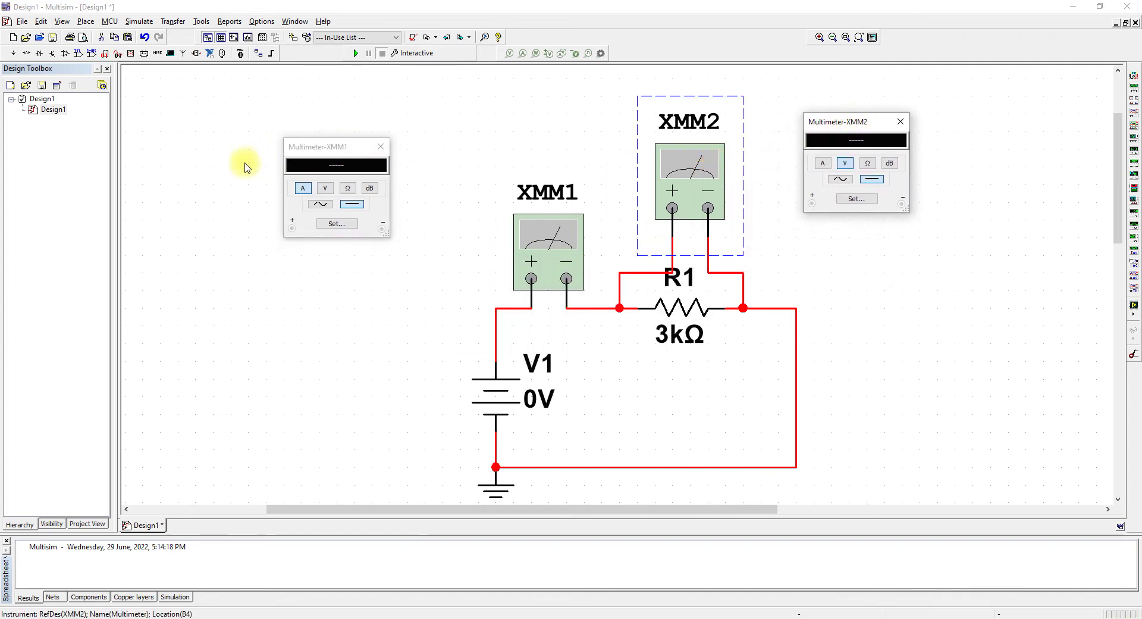
left_click(342, 150)
left_click_drag(342, 150, 418, 158)
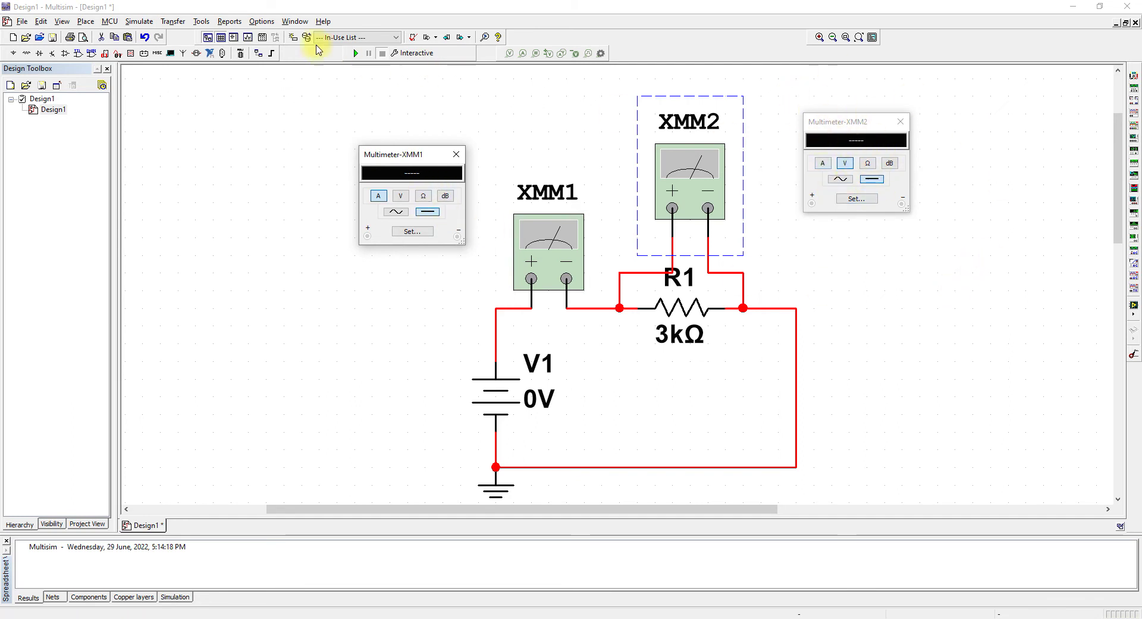
Run the simulation, then set V1 to 10 V and rerun to read 3.333 mA and 10 V.
left_click(356, 54)
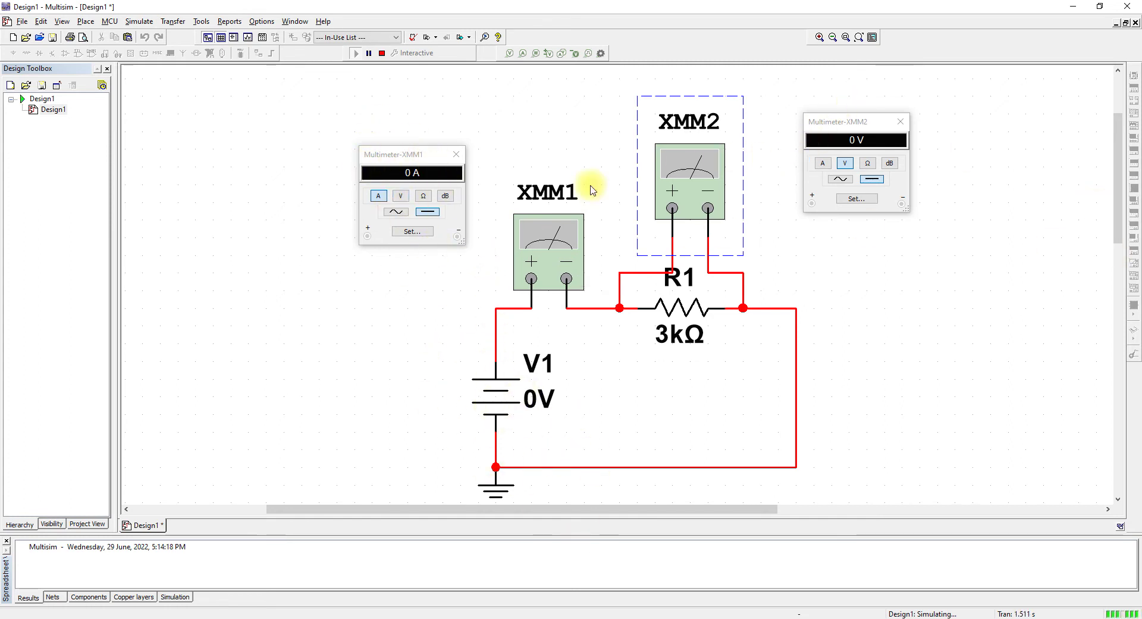
left_click(383, 54)
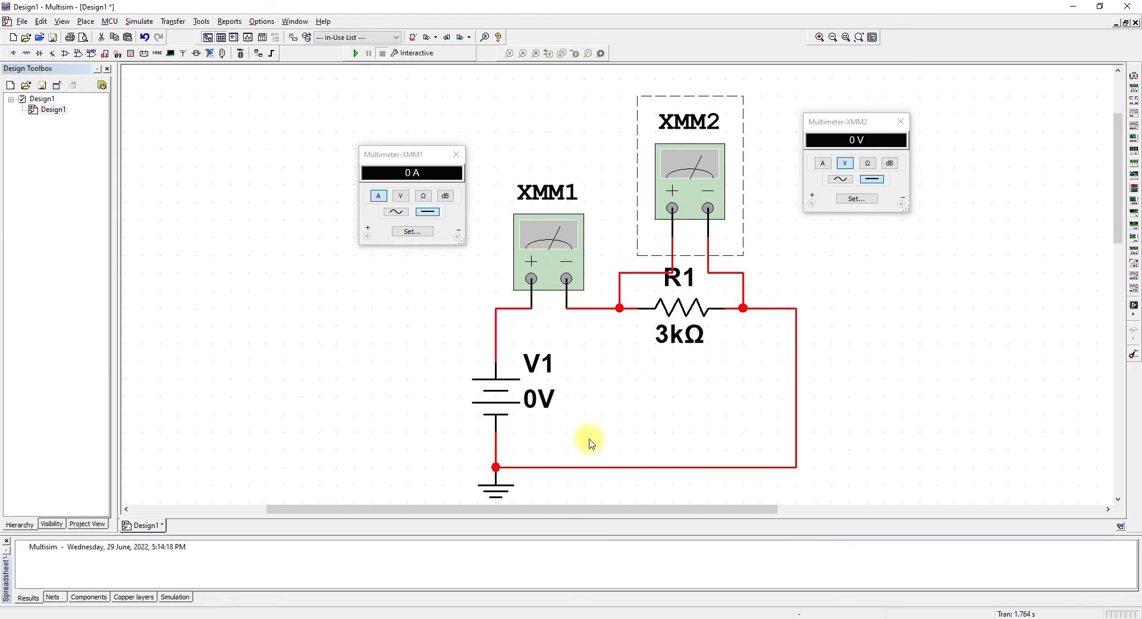
double_click(496, 419)
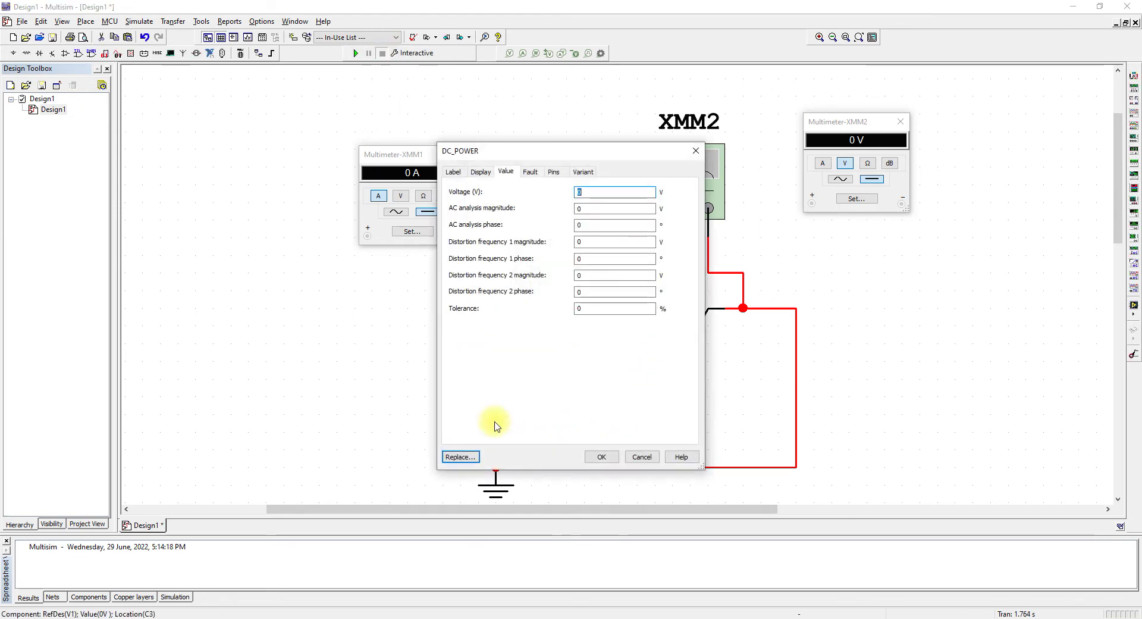
key("Return")
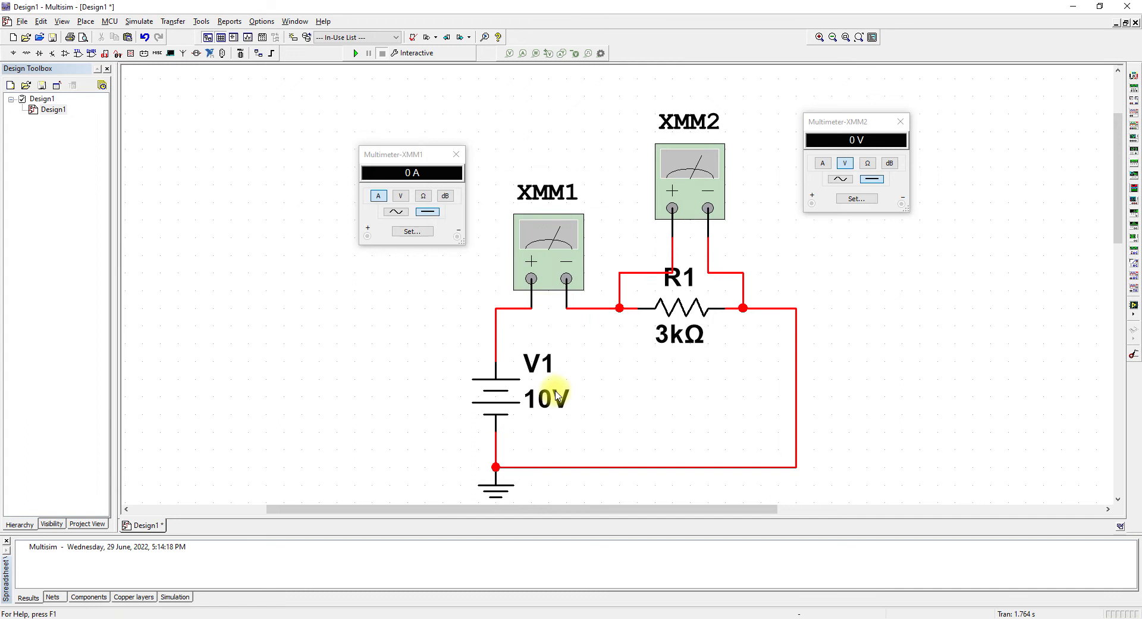
key("F5")
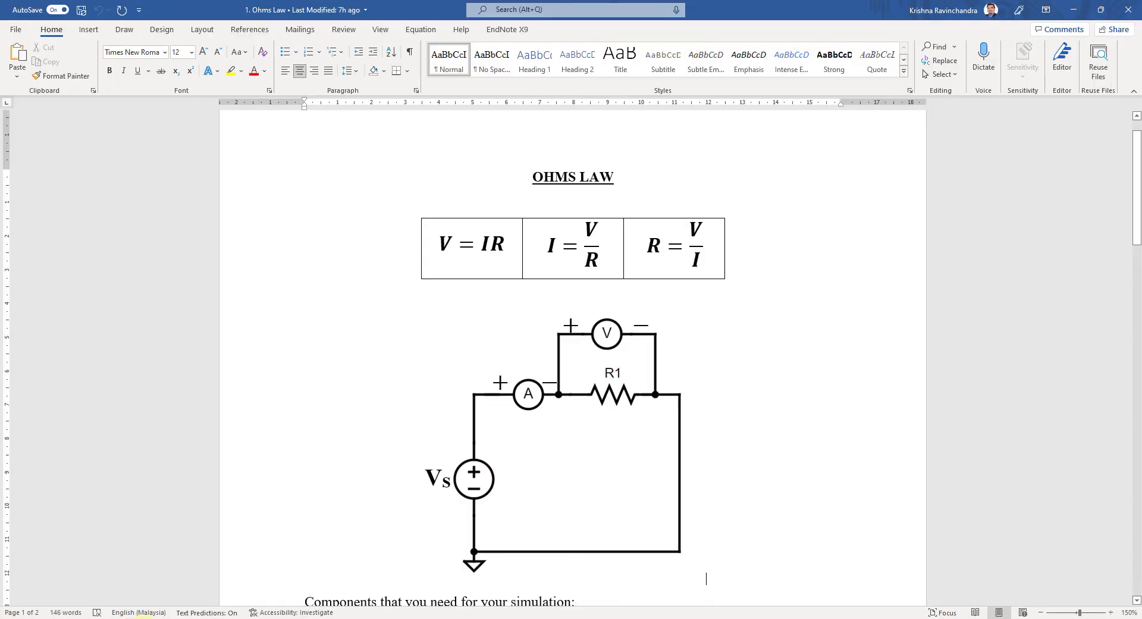
Scroll the Ohms Law document down to Table 2, Simulated Result of Ohms Law.
scroll(433, 561, "down", 15)
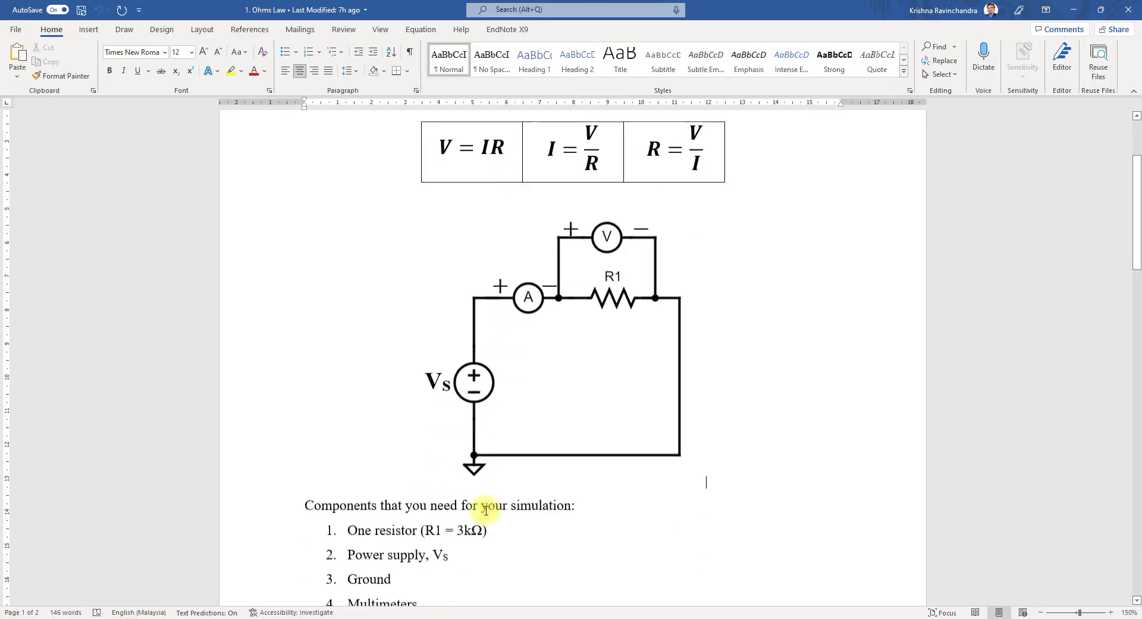
scroll(500, 517, "down", 2)
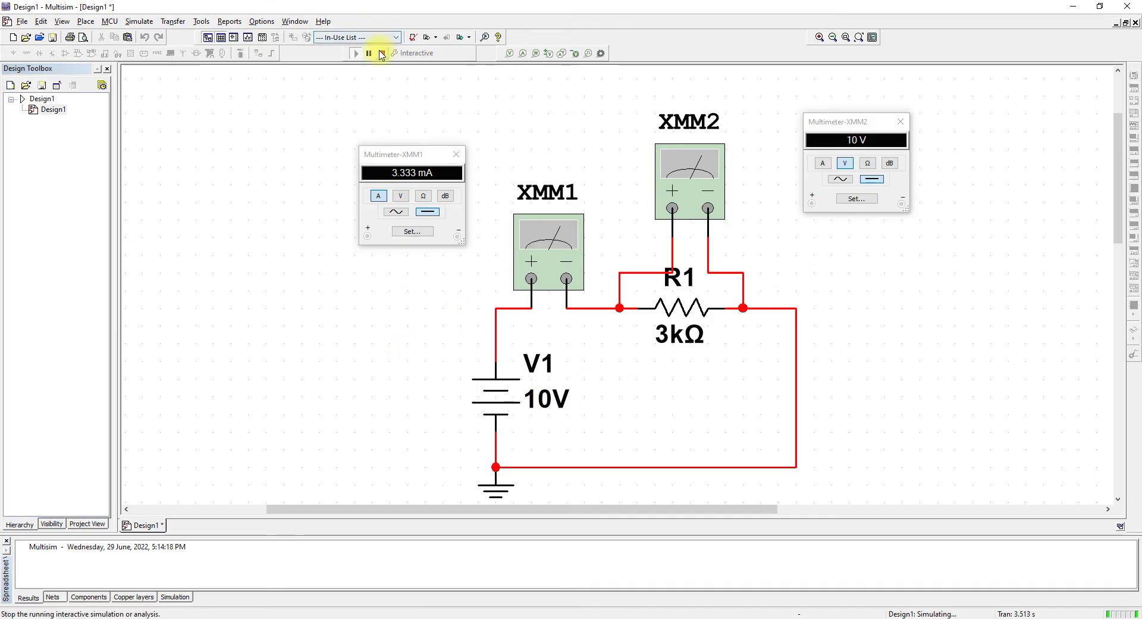
Stop the simulation, raise V1 to 30 V and rerun it, reading 10 mA and 30 V.
left_click(382, 53)
left_click(541, 404)
double_click(542, 404)
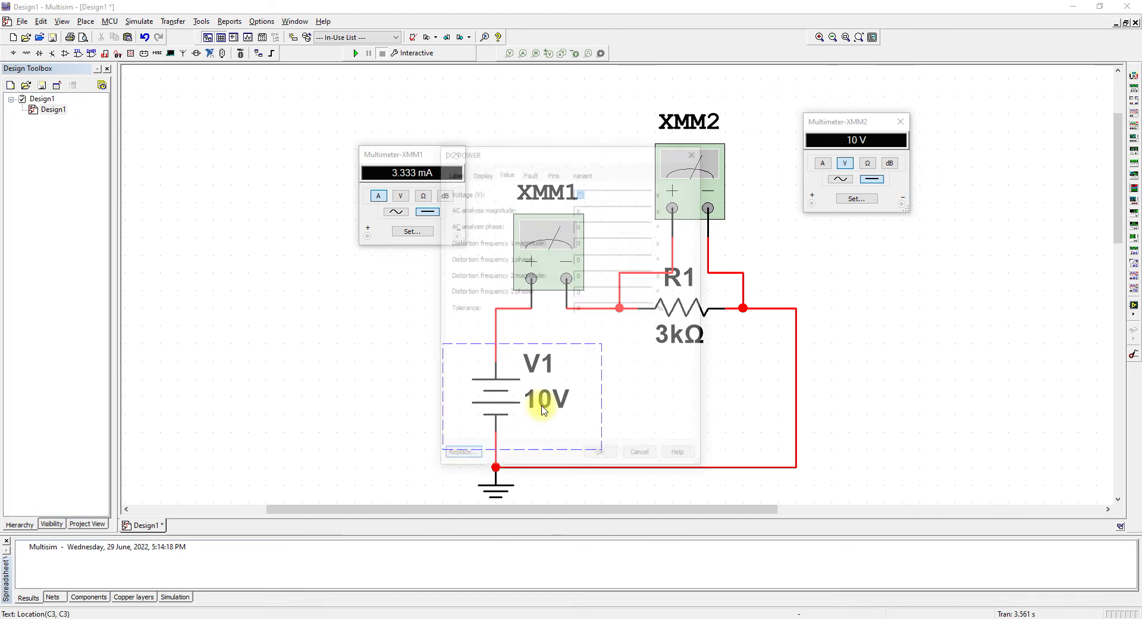
key("Return")
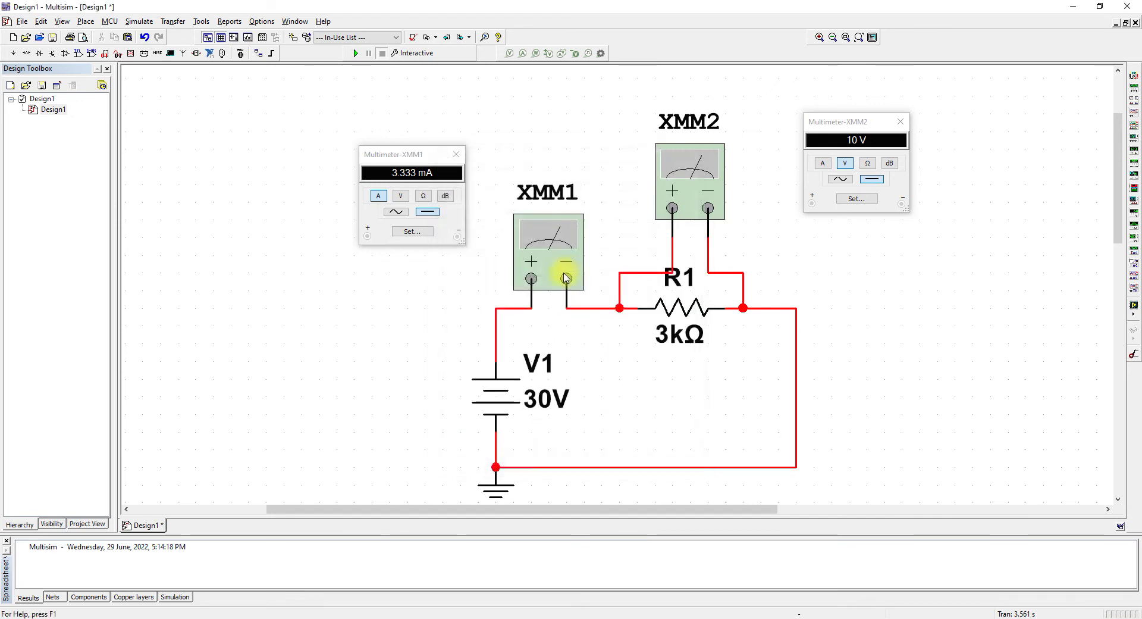
left_click(356, 53)
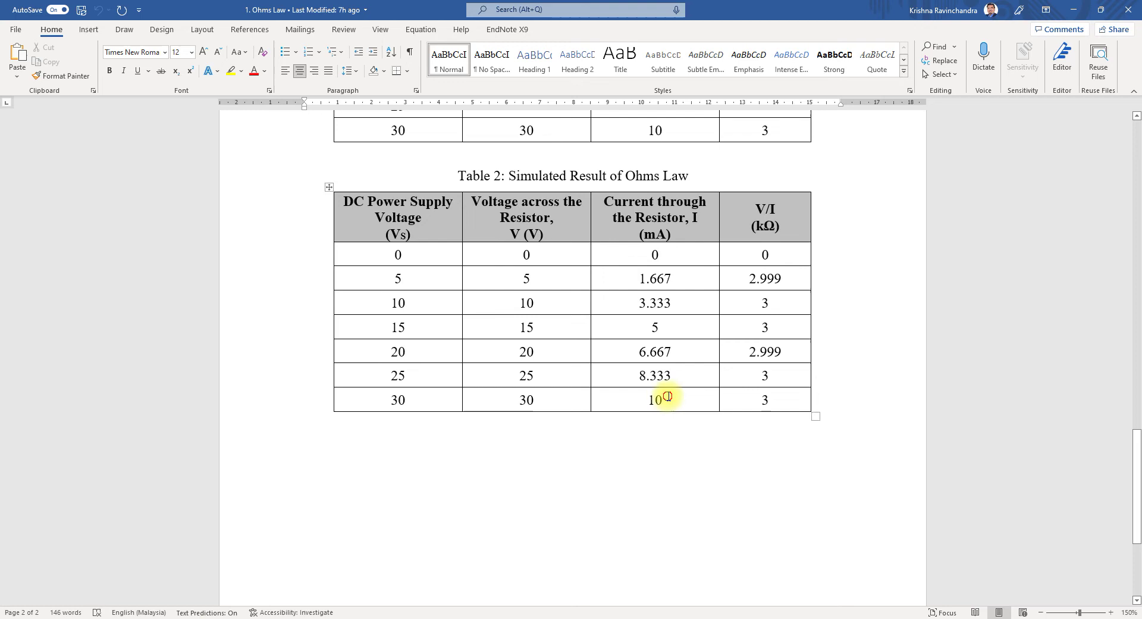
Check Table 2's 30 V / 10 mA row and its 2.999 V/I value.
left_click_drag(667, 396, 625, 384)
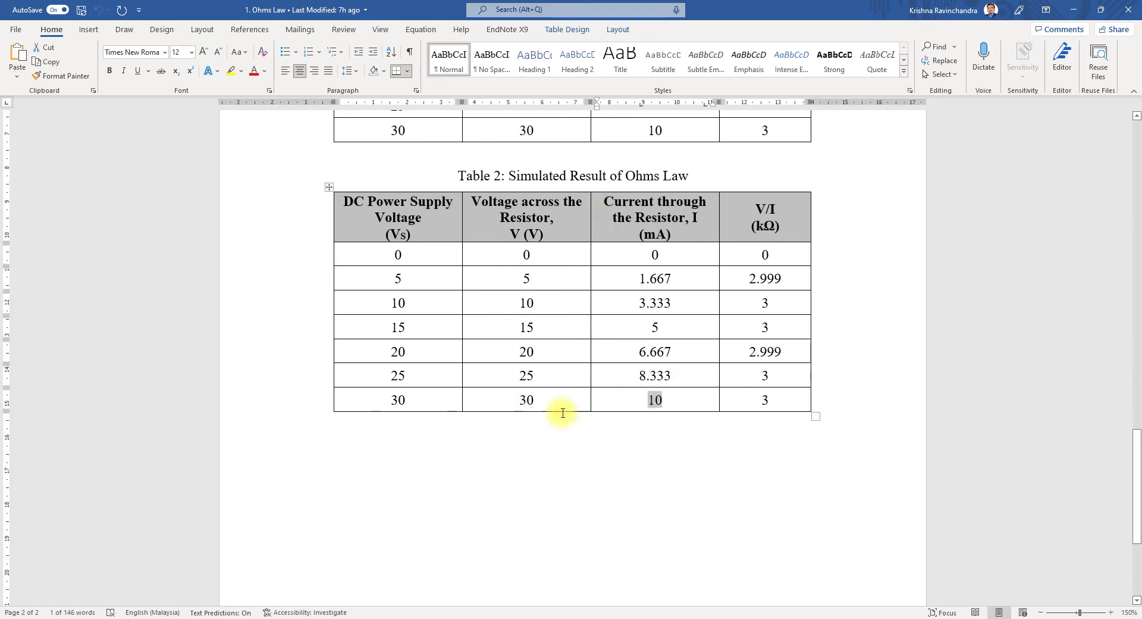
double_click(526, 399)
left_click(732, 457)
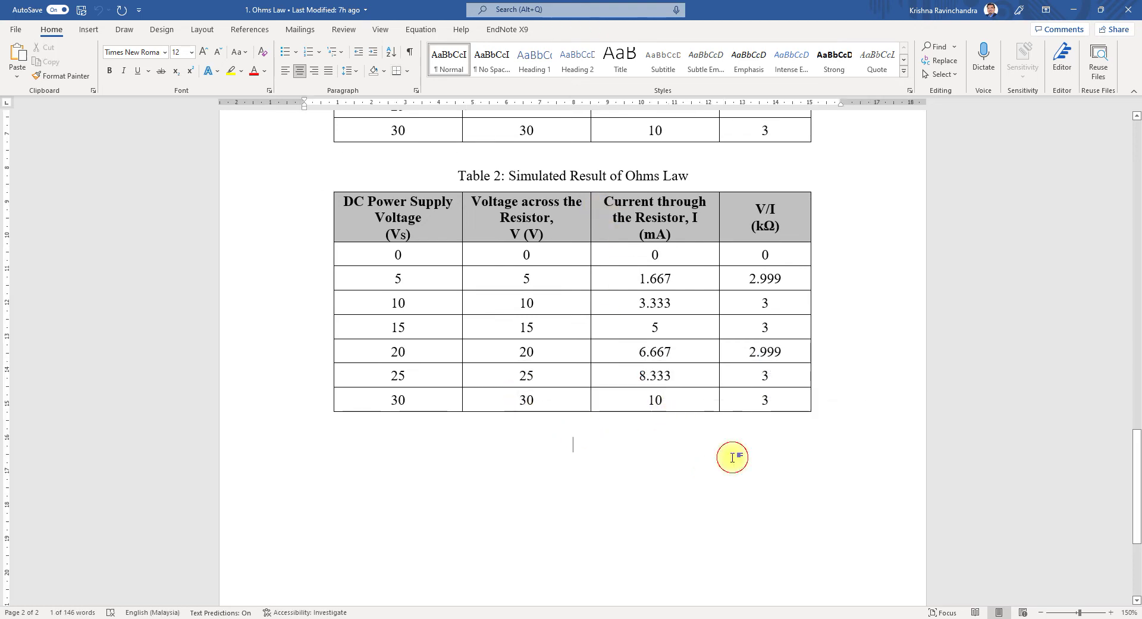
scroll(656, 398, "up", 3)
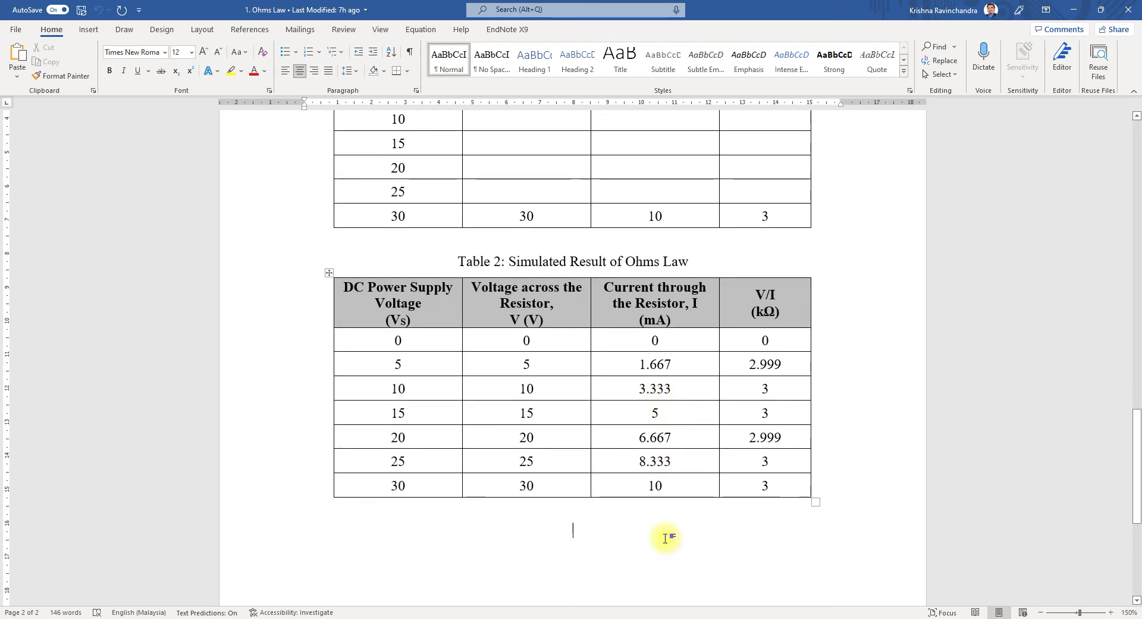
scroll(704, 512, "up", 1)
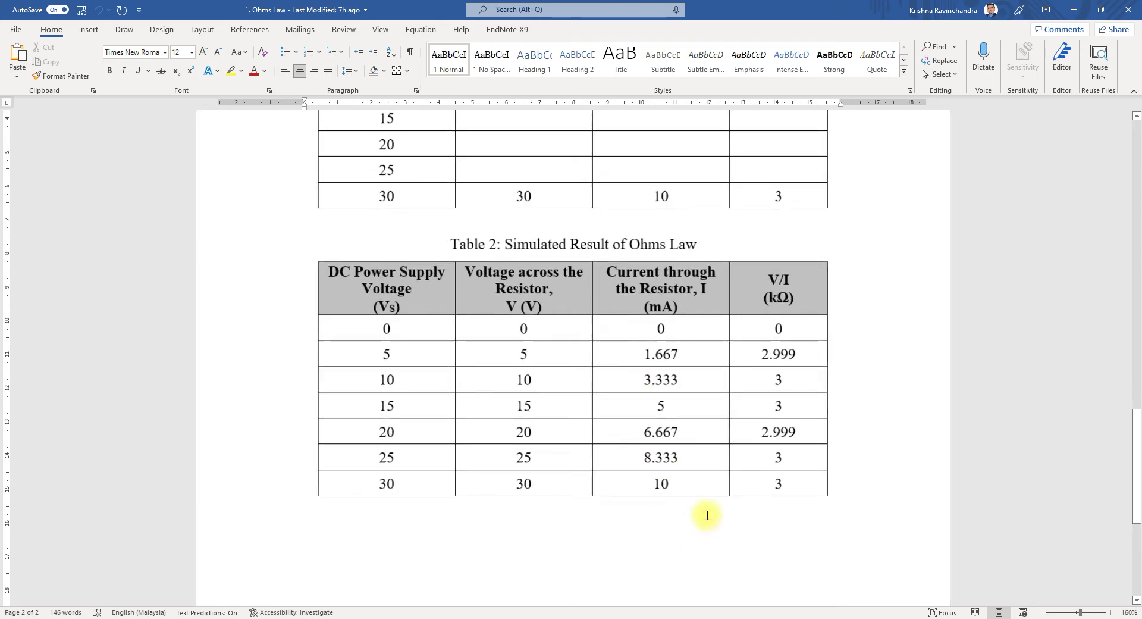
left_click(805, 429)
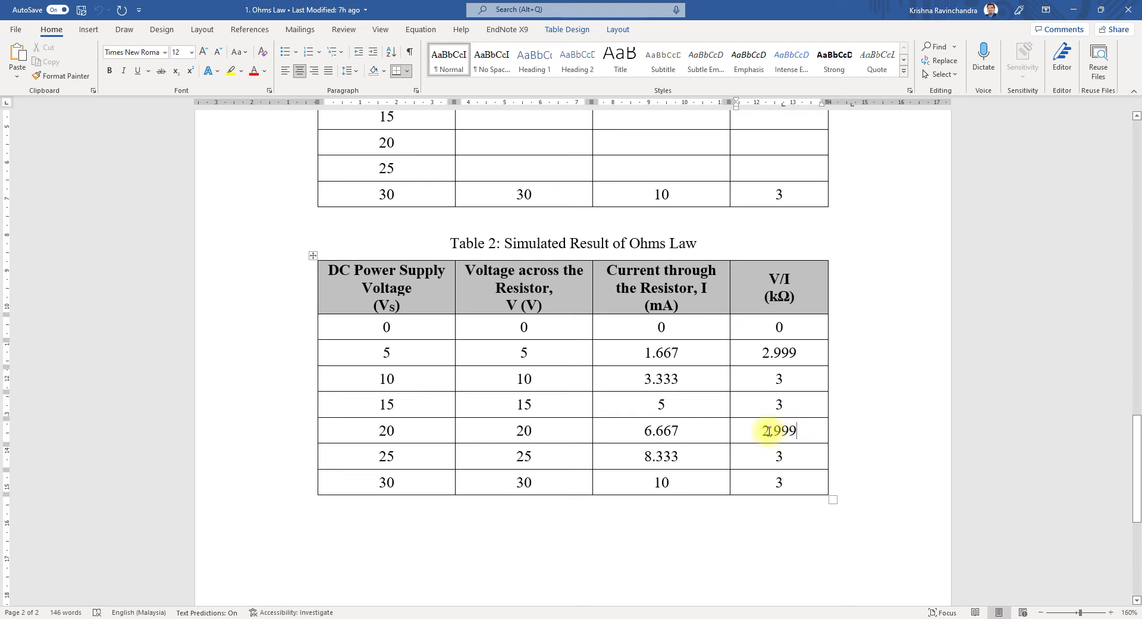
Scroll up to bring Table 1's empty V/I cells into view.
scroll(811, 462, "up", 2)
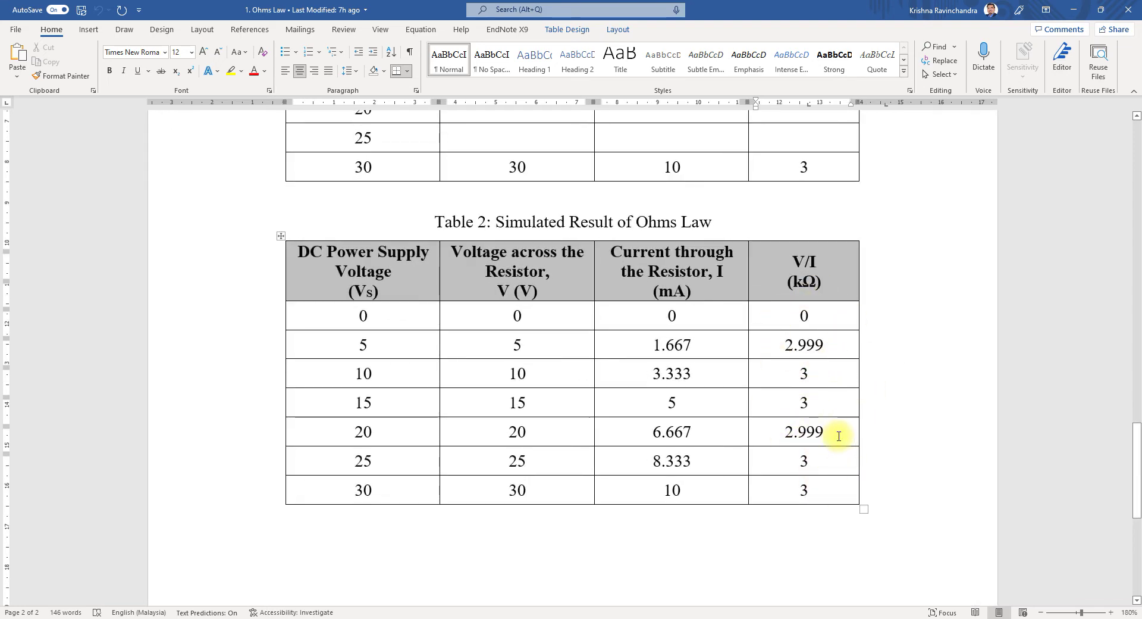
scroll(839, 436, "down", 1)
scroll(837, 436, "up", 2)
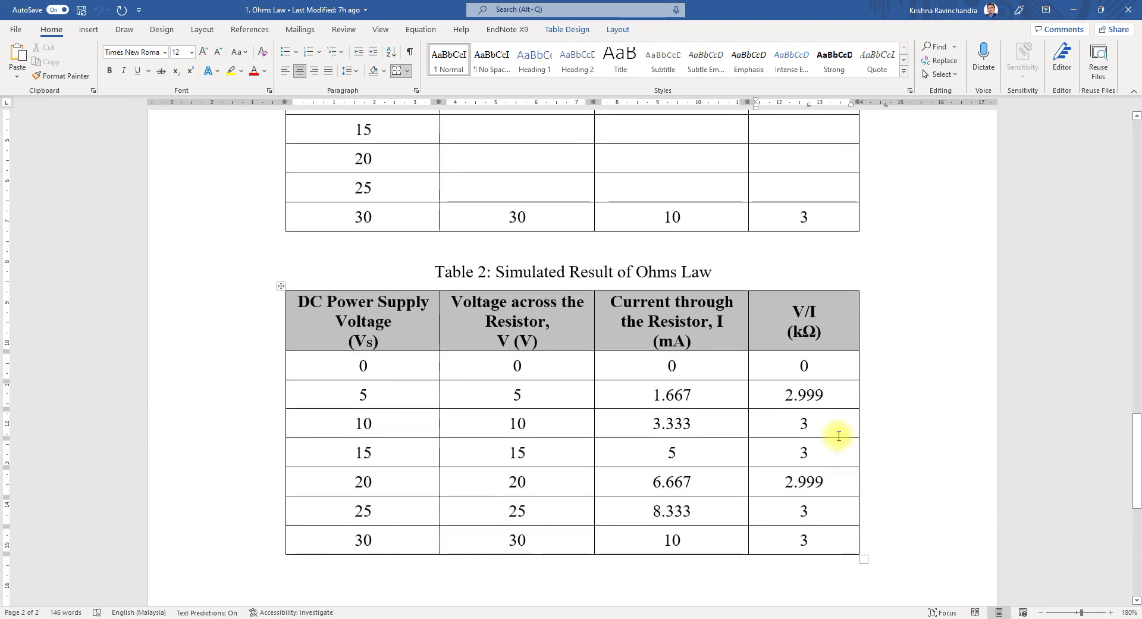
scroll(836, 436, "down", 2)
scroll(818, 433, "up", 1)
scroll(830, 384, "up", 2)
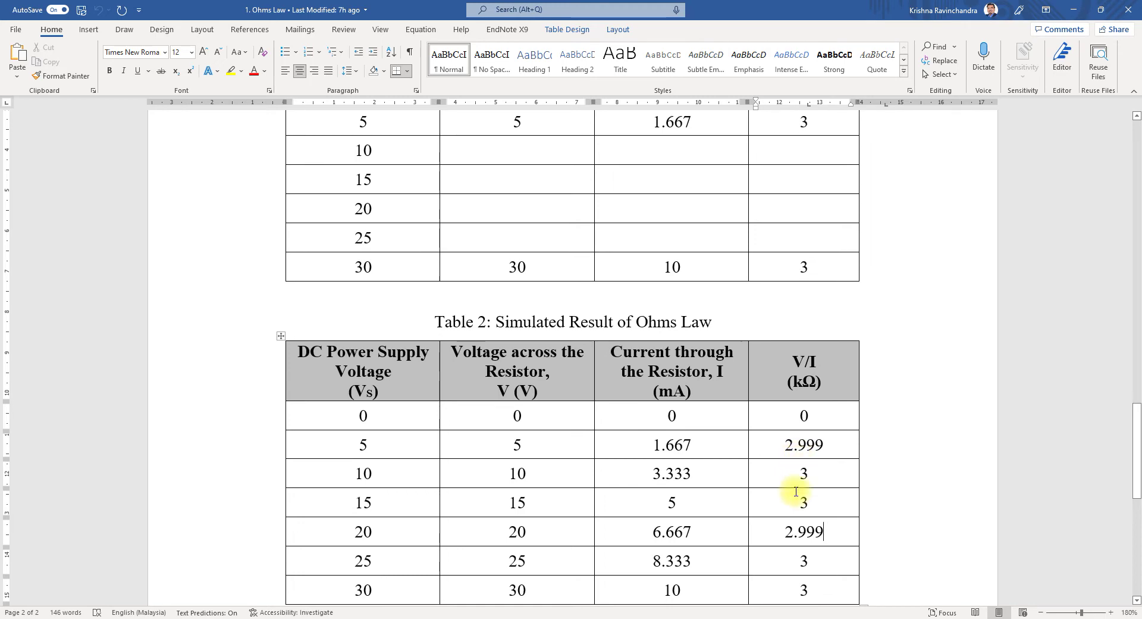
scroll(898, 500, "up", 3)
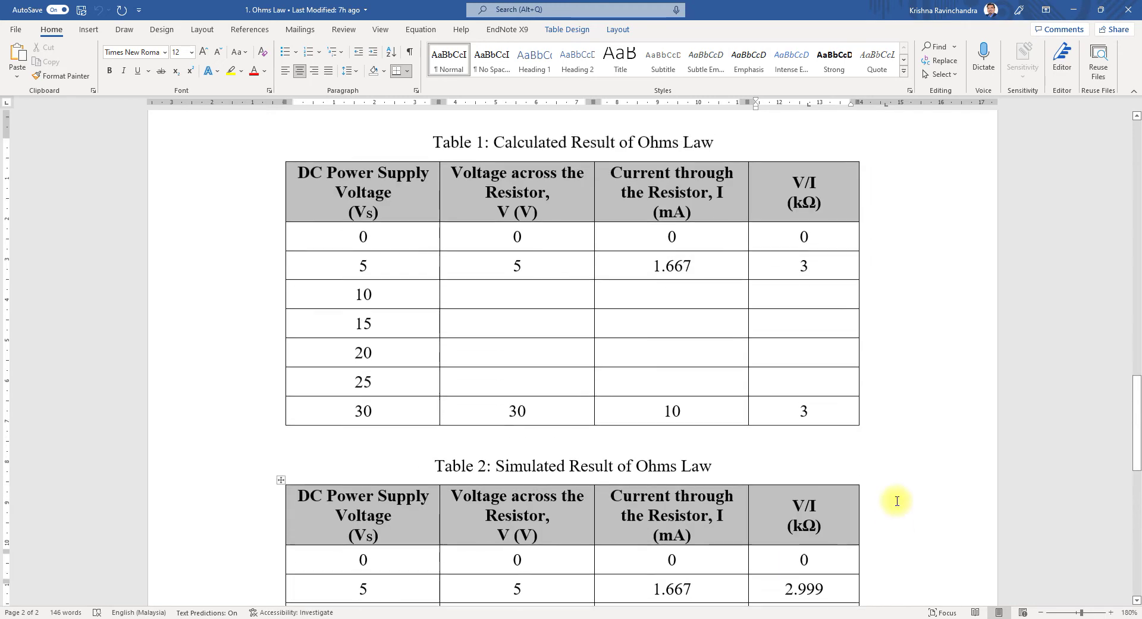
scroll(856, 408, "down", 1)
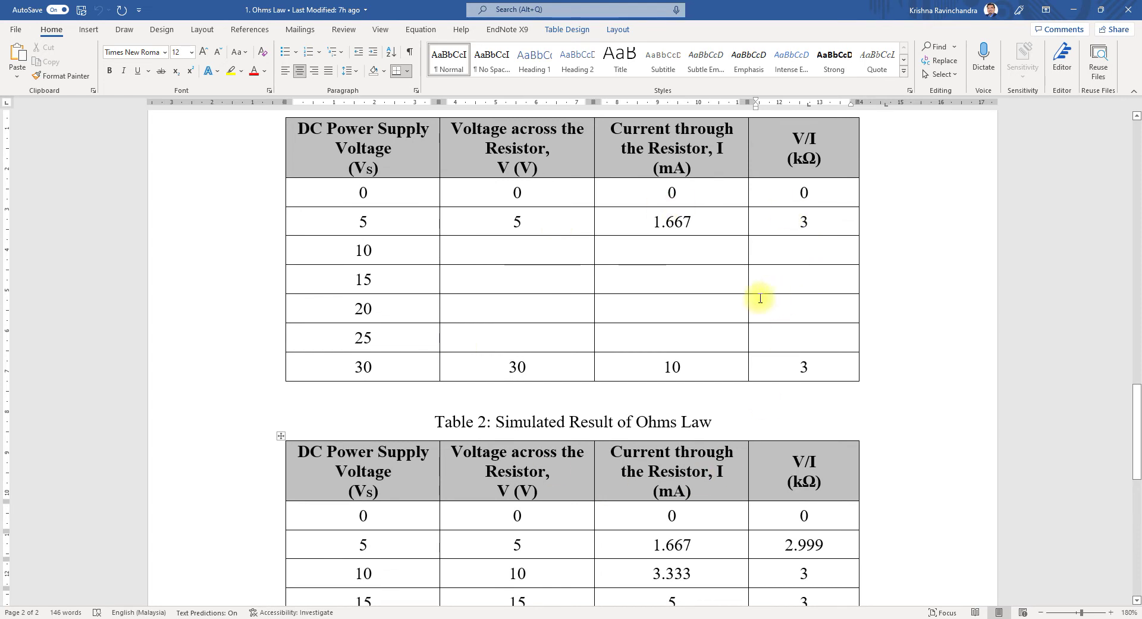
Deselect Table 1 and scroll to show Table 2's 0–30 V and 0–10 mA results.
left_click_drag(797, 250, 798, 334)
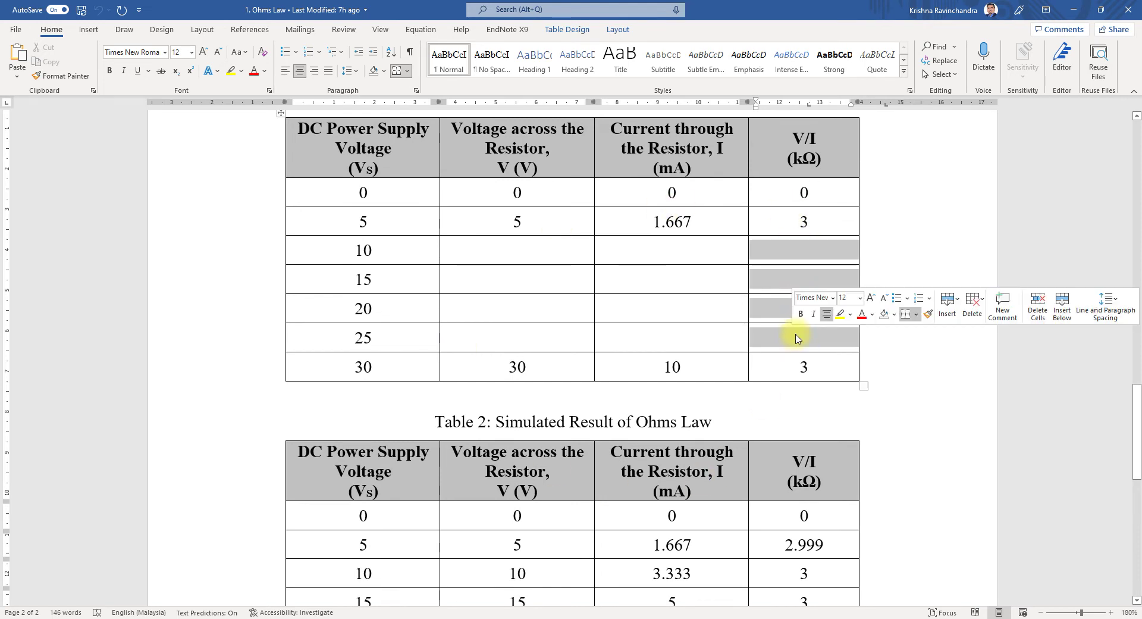
scroll(771, 355, "down", 3)
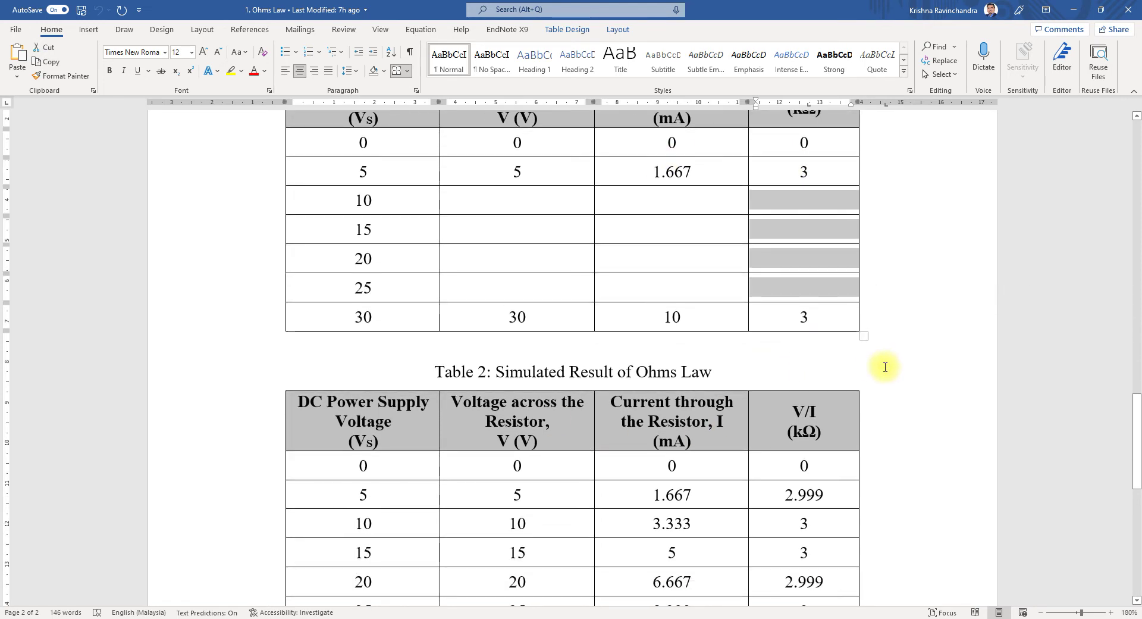
left_click(884, 367)
scroll(867, 388, "down", 4)
scroll(866, 388, "down", 1)
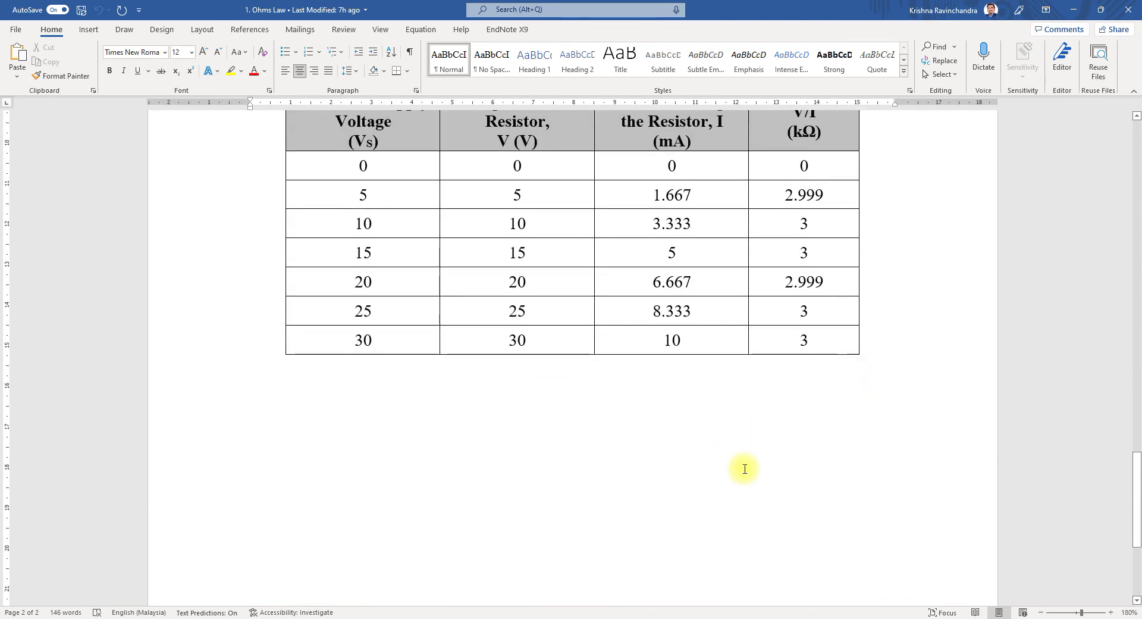
scroll(749, 465, "up", 2)
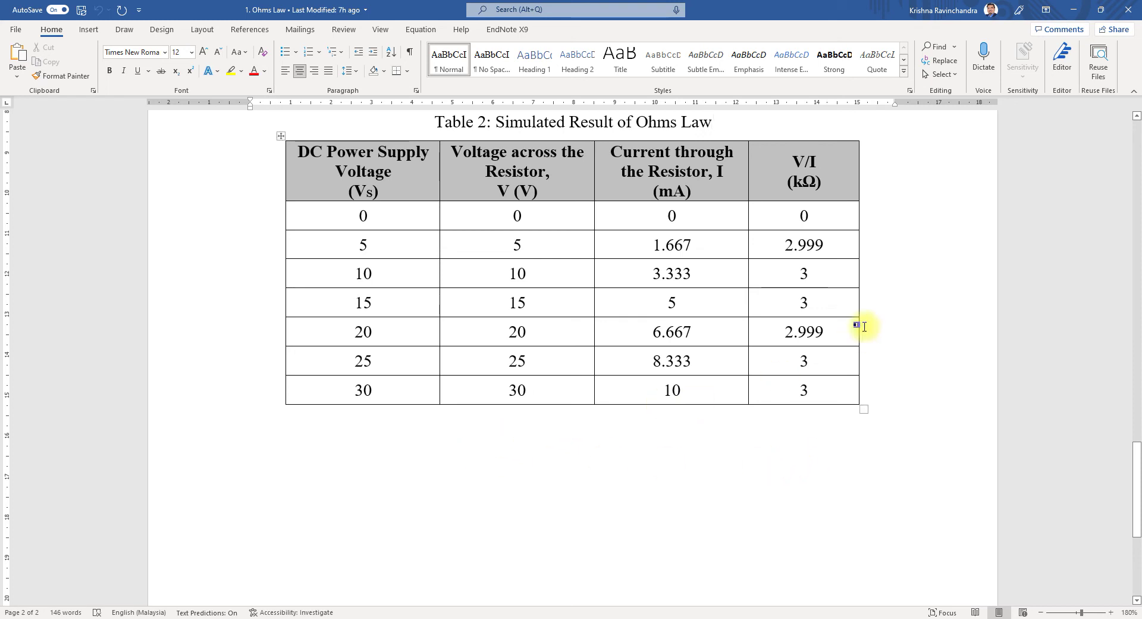
scroll(481, 484, "down", 1)
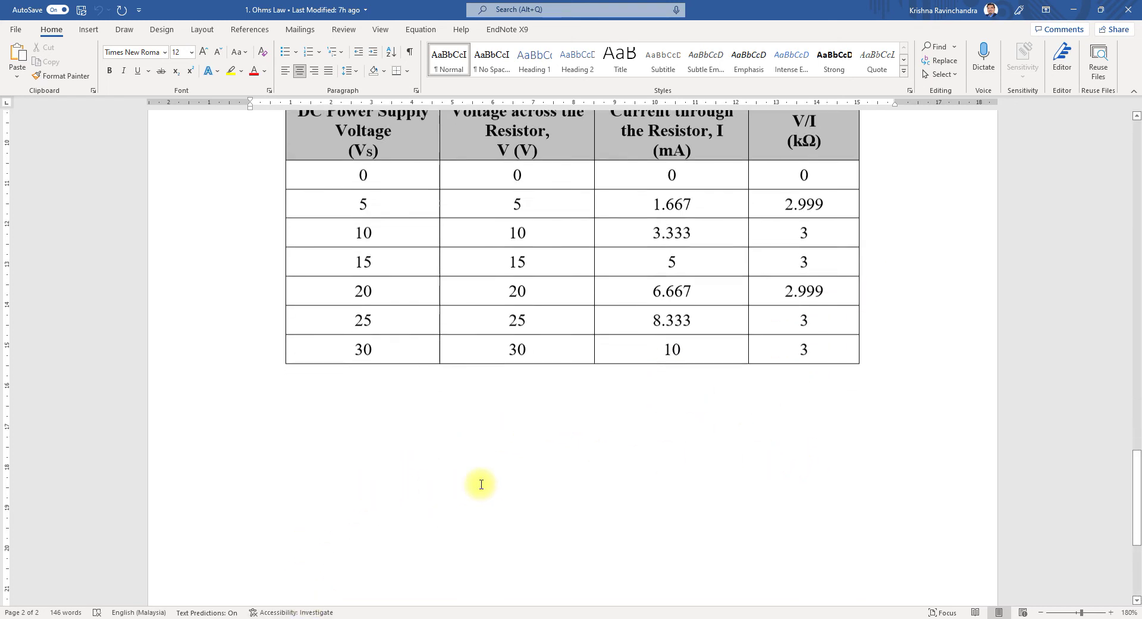
scroll(480, 480, "down", 1)
scroll(476, 360, "up", 1)
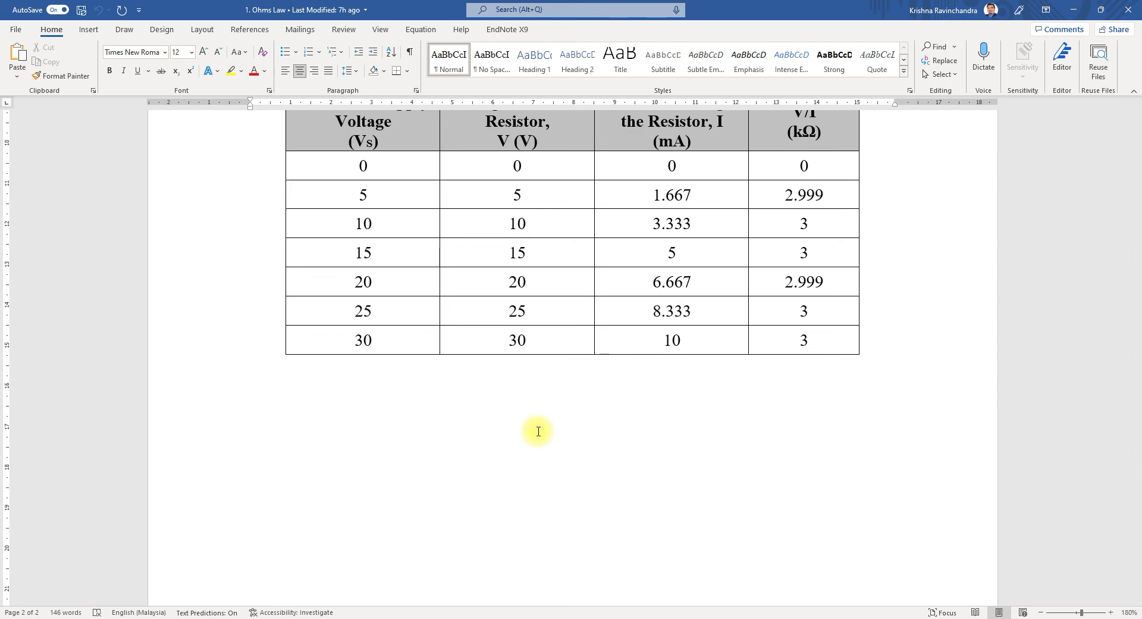
Launch Excel from the Windows search to start a blank workbook.
key("super")
type("exce")
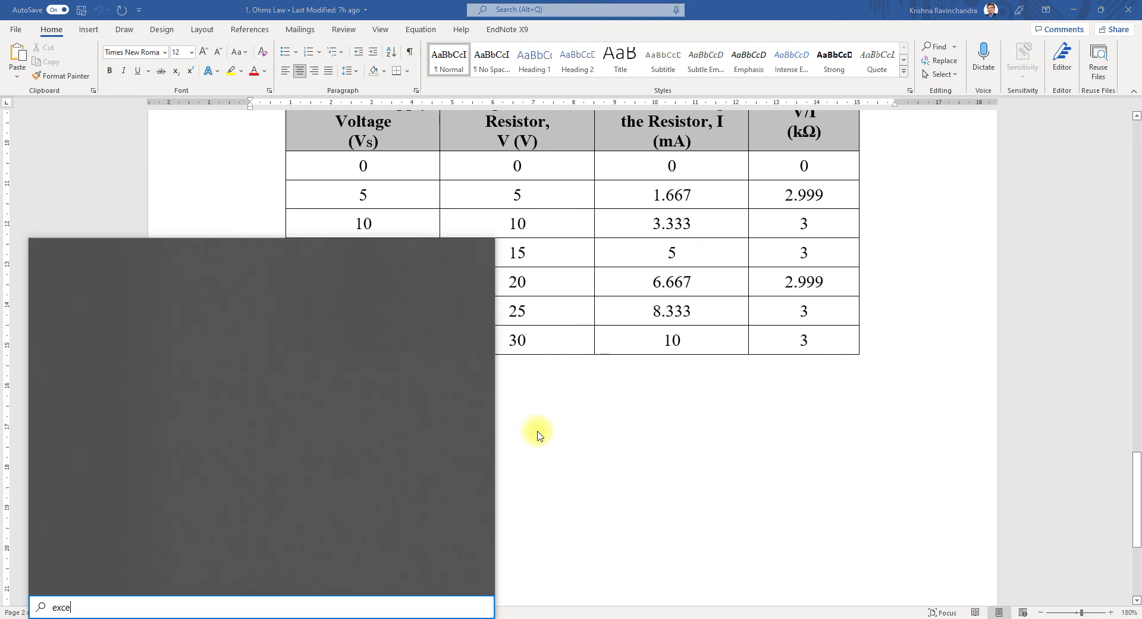
key("Return")
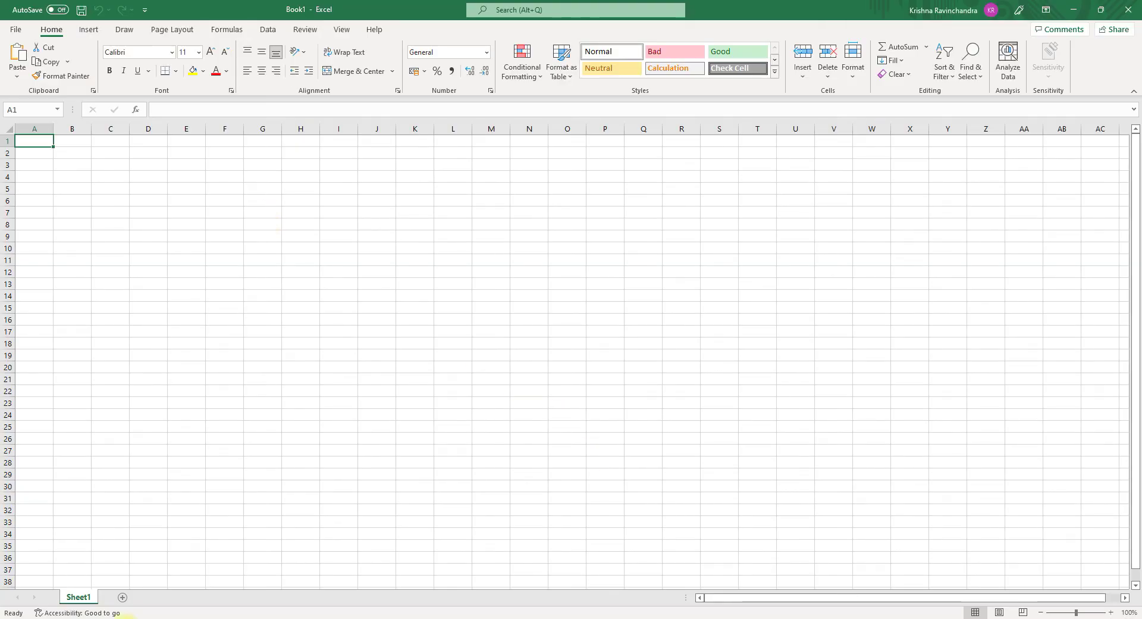
Copy Table 2's voltage and current columns with headers from Word.
left_click(125, 618)
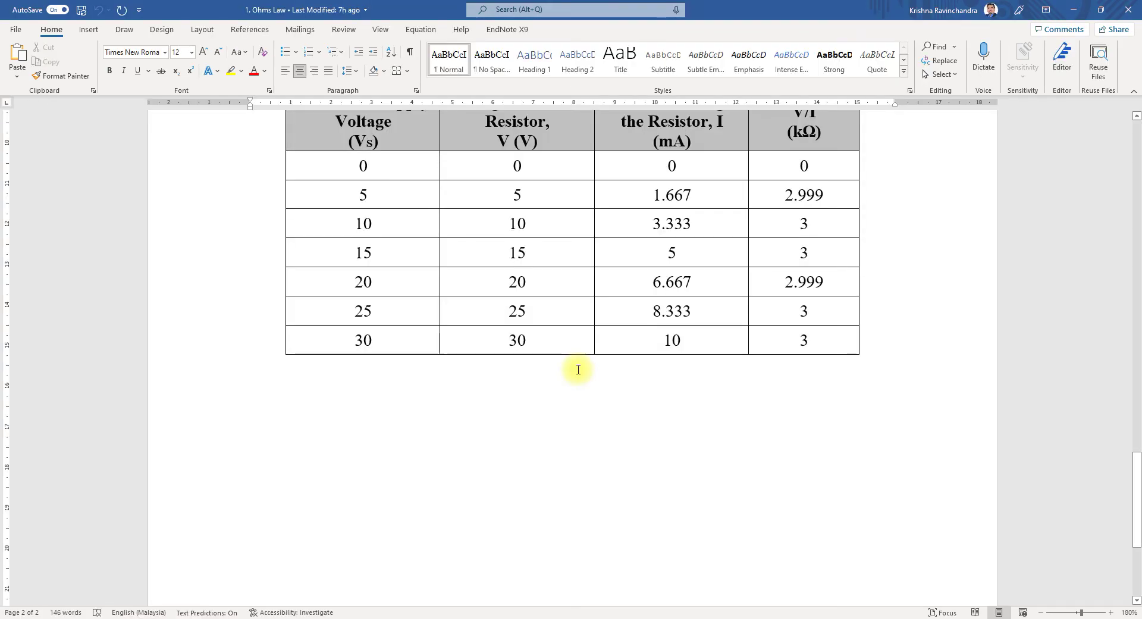
left_click_drag(690, 344, 548, 116)
key("ctrl+c")
Paste the copied Word columns into the Excel sheet at A1.
key("alt+Tab")
left_click(42, 139)
key("ctrl+v")
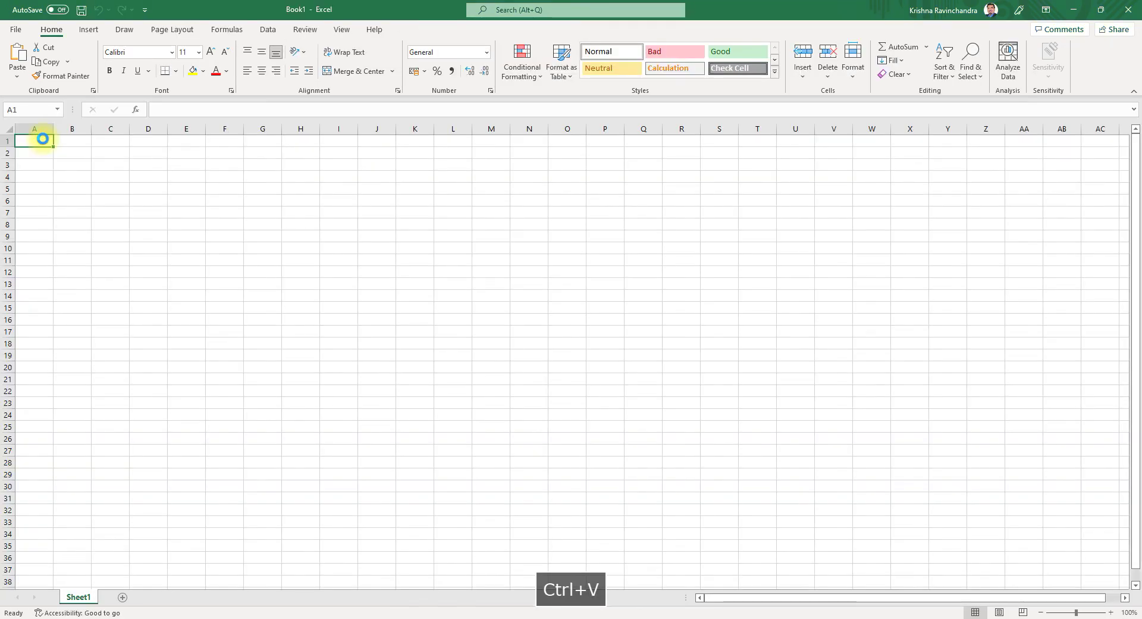
left_click(71, 242)
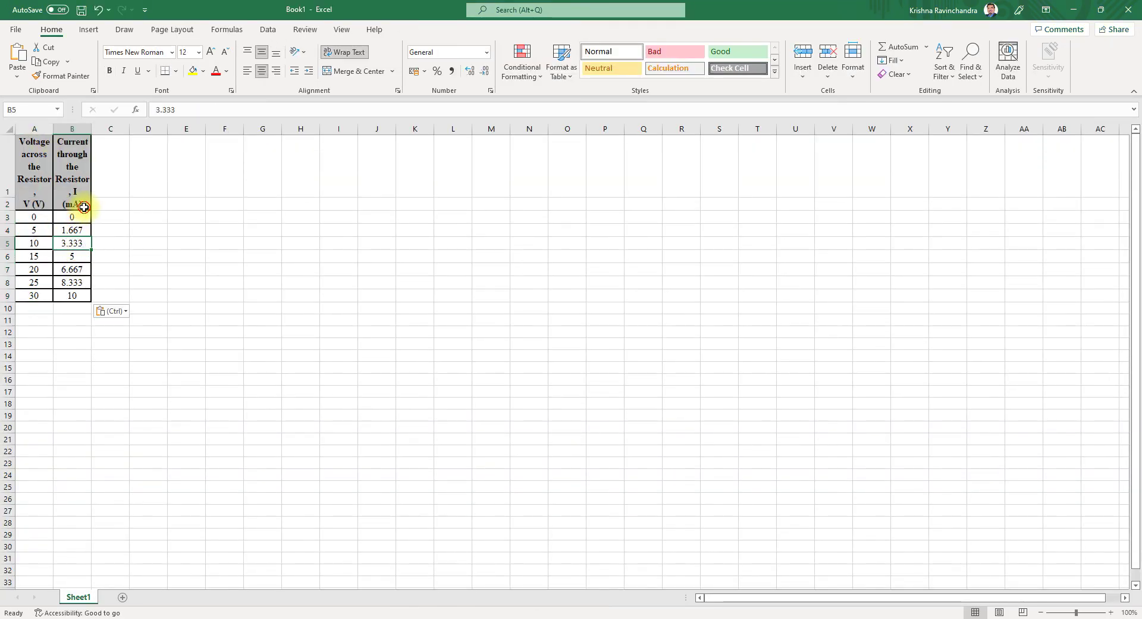
Delete the (V)/(mA) units row and move the data up into A2:B8.
left_click_drag(83, 206, 23, 203)
key("Delete")
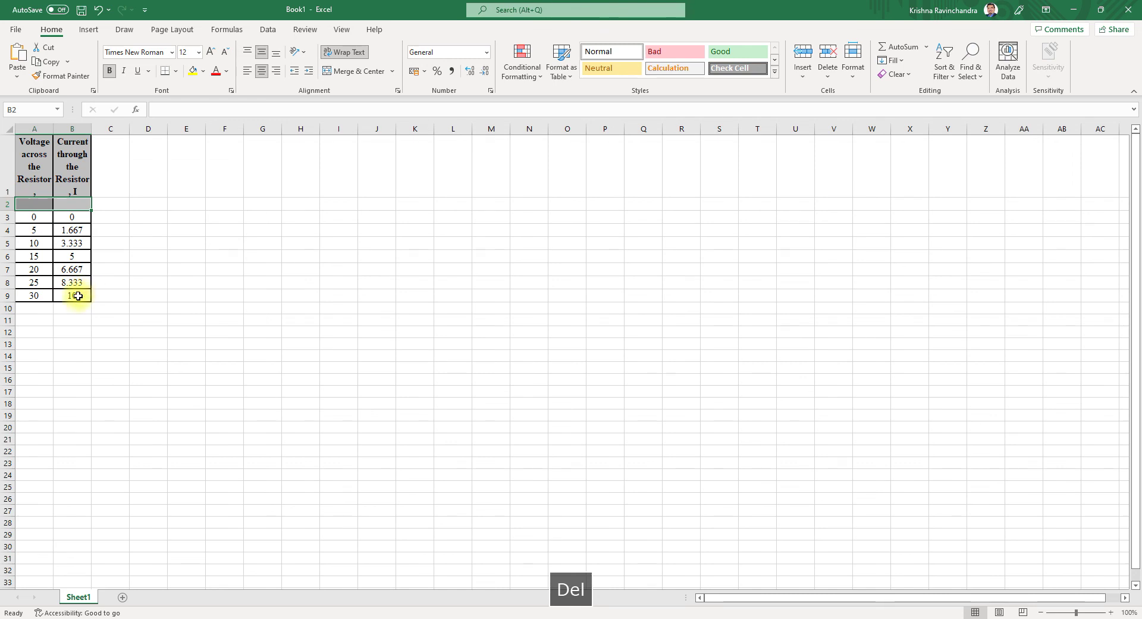
left_click_drag(78, 294, 36, 223)
key("ctrl+x")
left_click(34, 205)
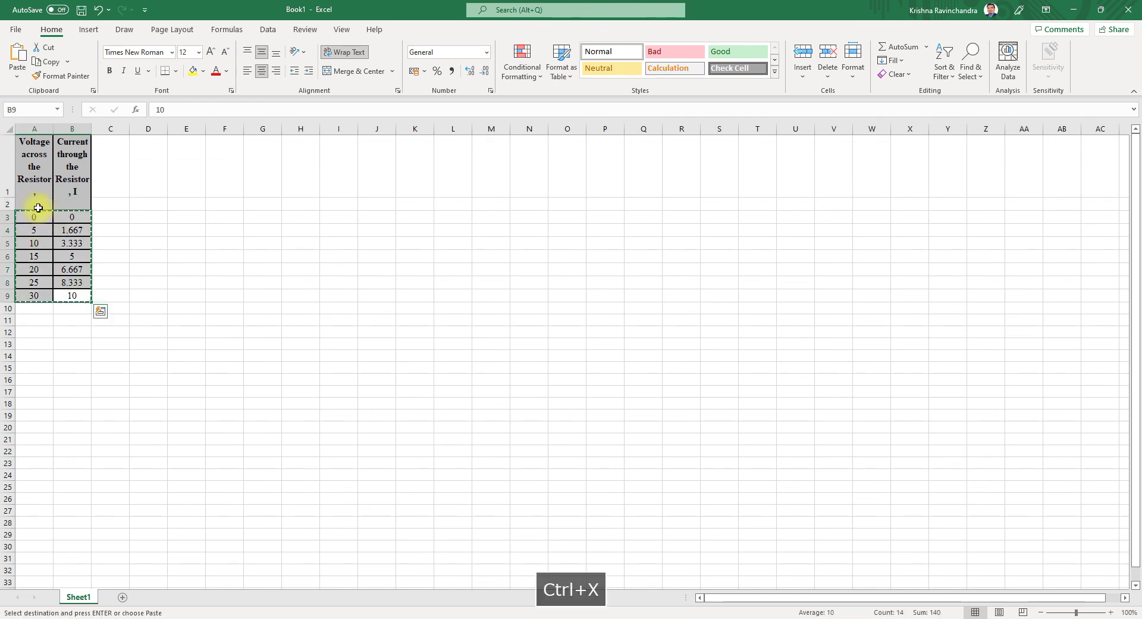
key("ctrl+v")
left_click(149, 270)
left_click(112, 217)
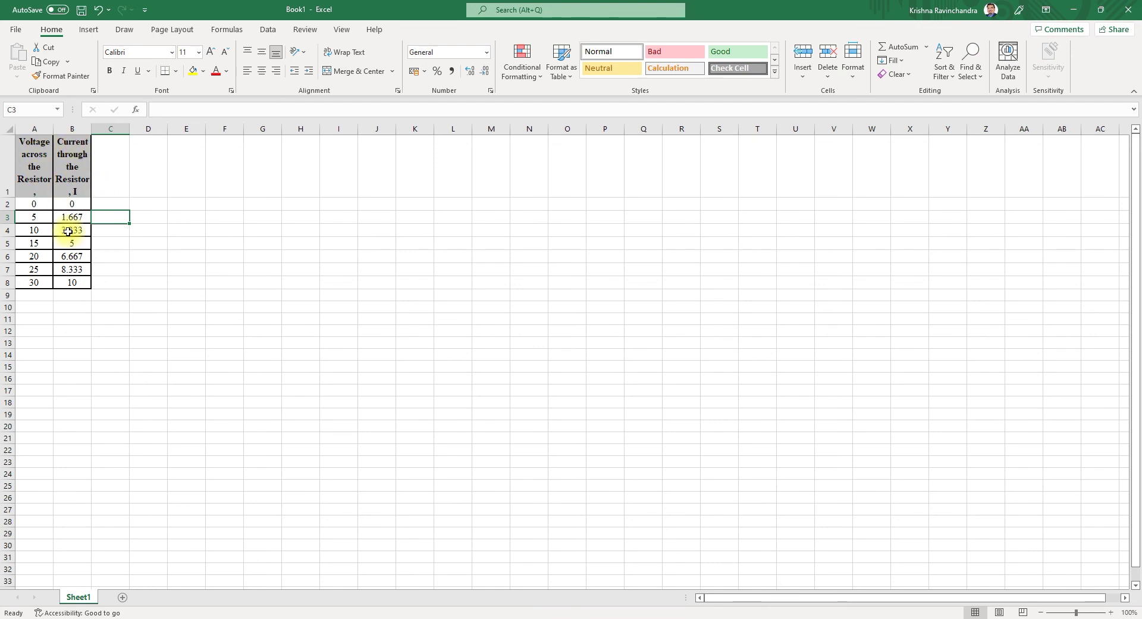
Move the voltage column to column C and select the B2:C8 data for charting.
left_click(32, 170)
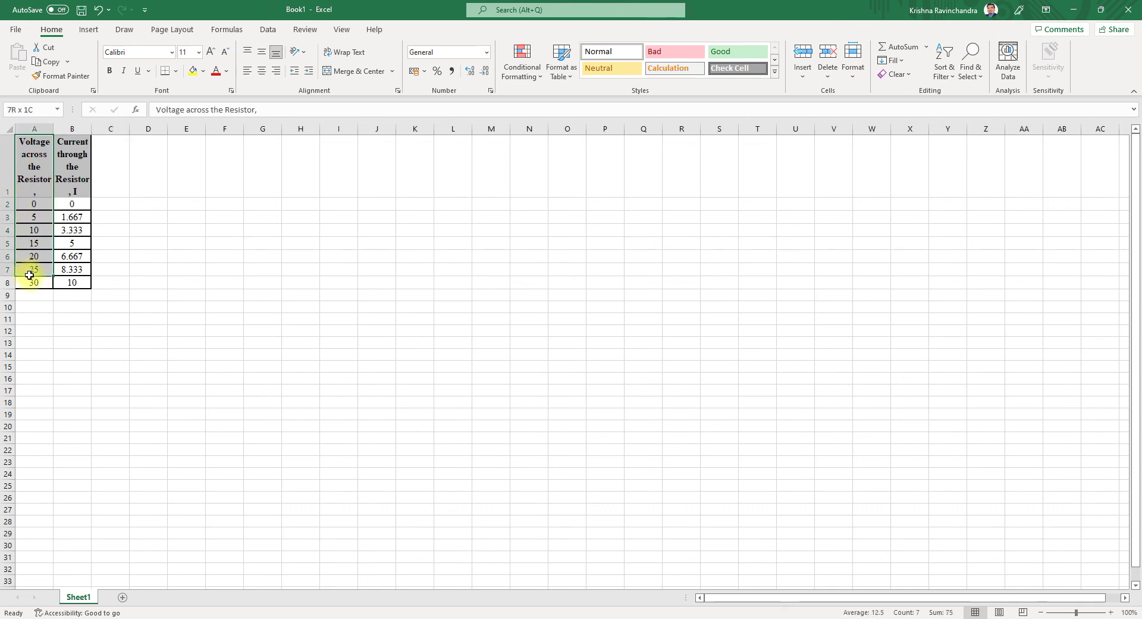
left_click_drag(29, 275, 28, 281)
key("ctrl+x")
left_click(107, 177)
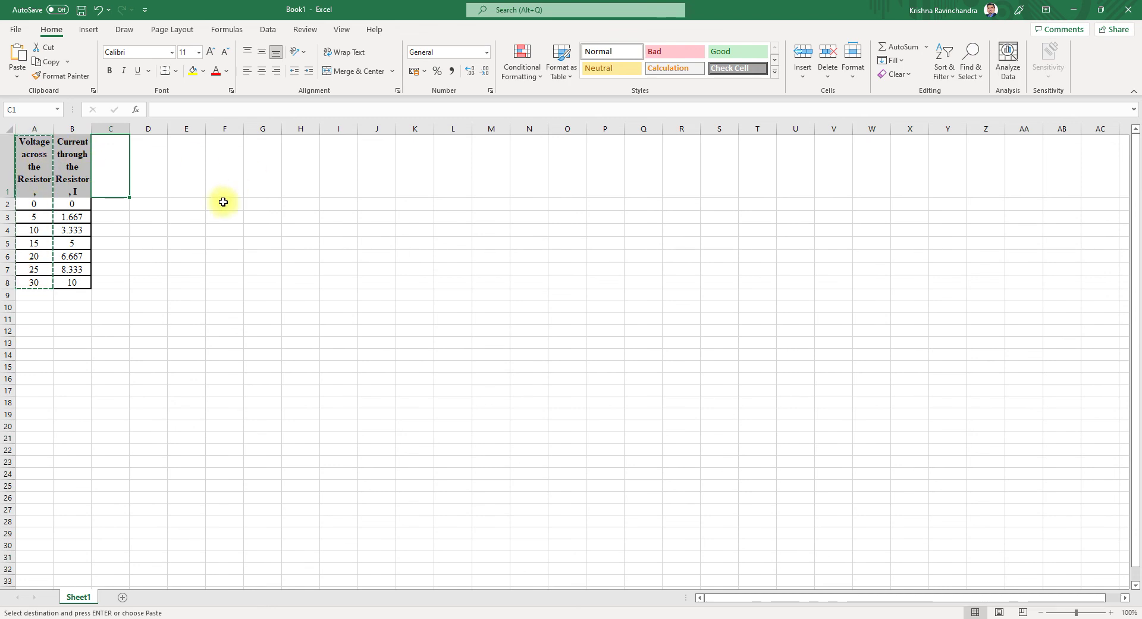
key("ctrl+v")
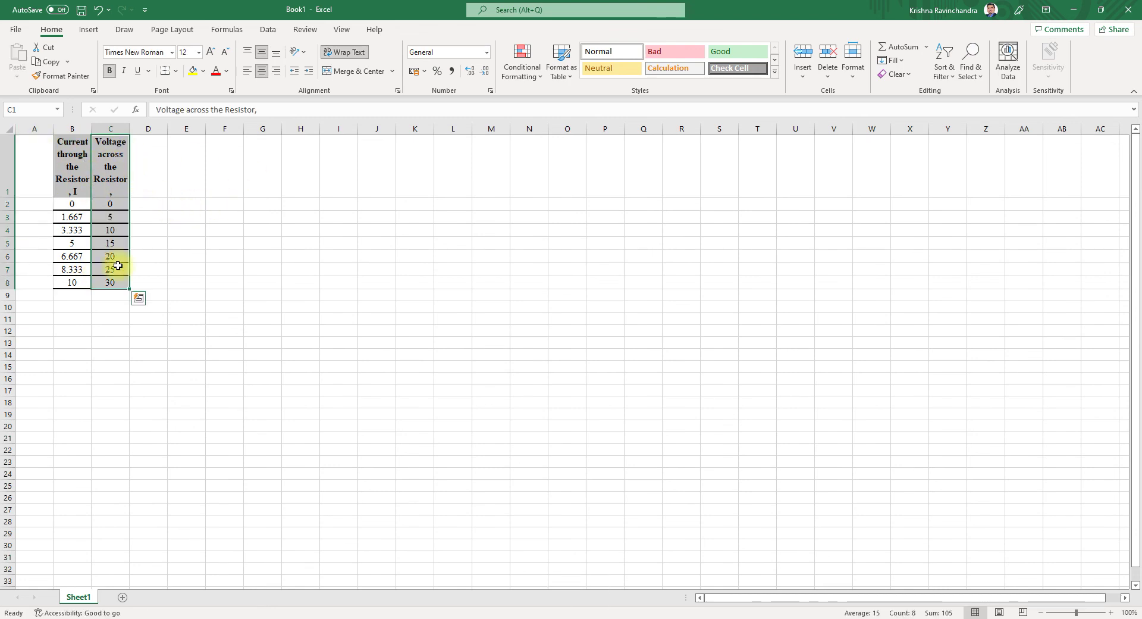
left_click(224, 306)
left_click_drag(70, 204, 94, 283)
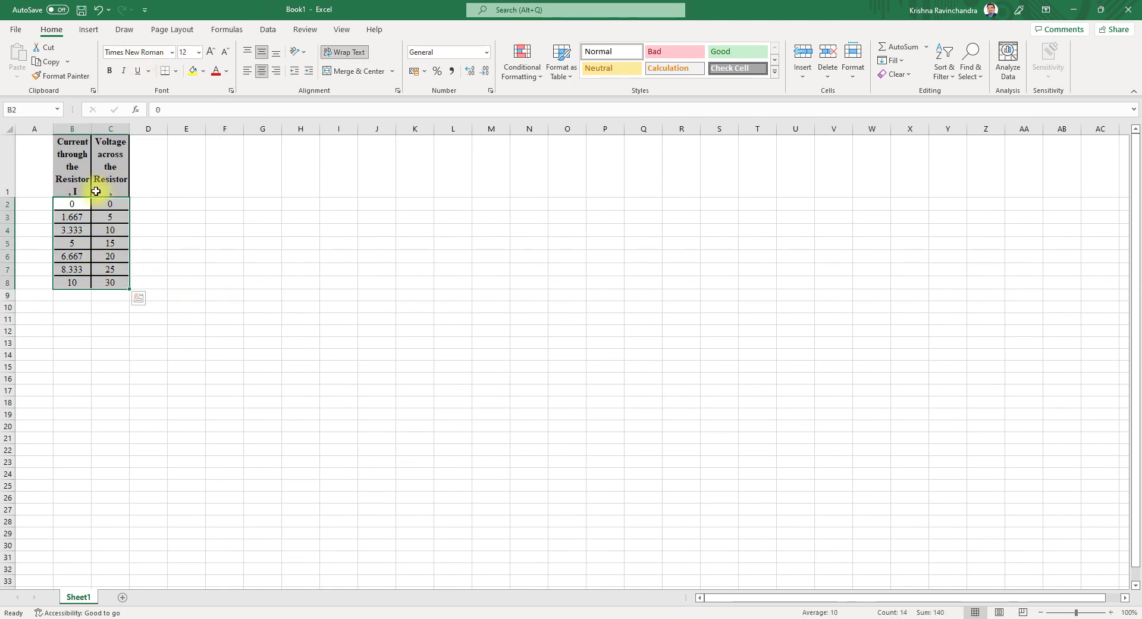
Insert a Scatter with Straight Lines and Markers chart using Quick Layout 1.
left_click(89, 30)
left_click(542, 74)
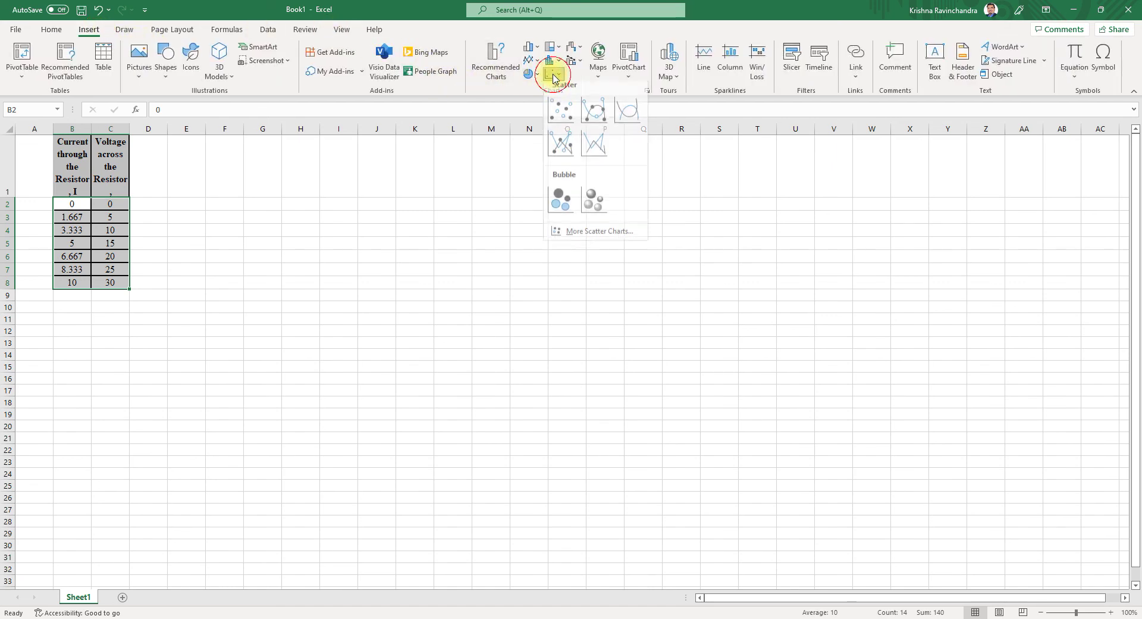
left_click(592, 115)
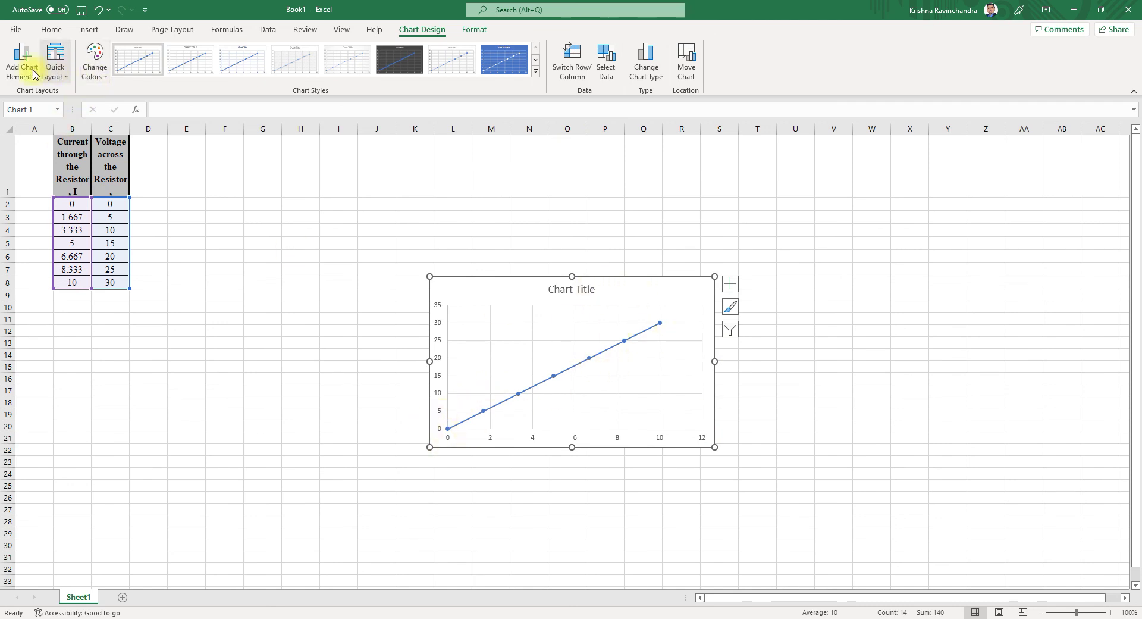
left_click(55, 62)
left_click(60, 103)
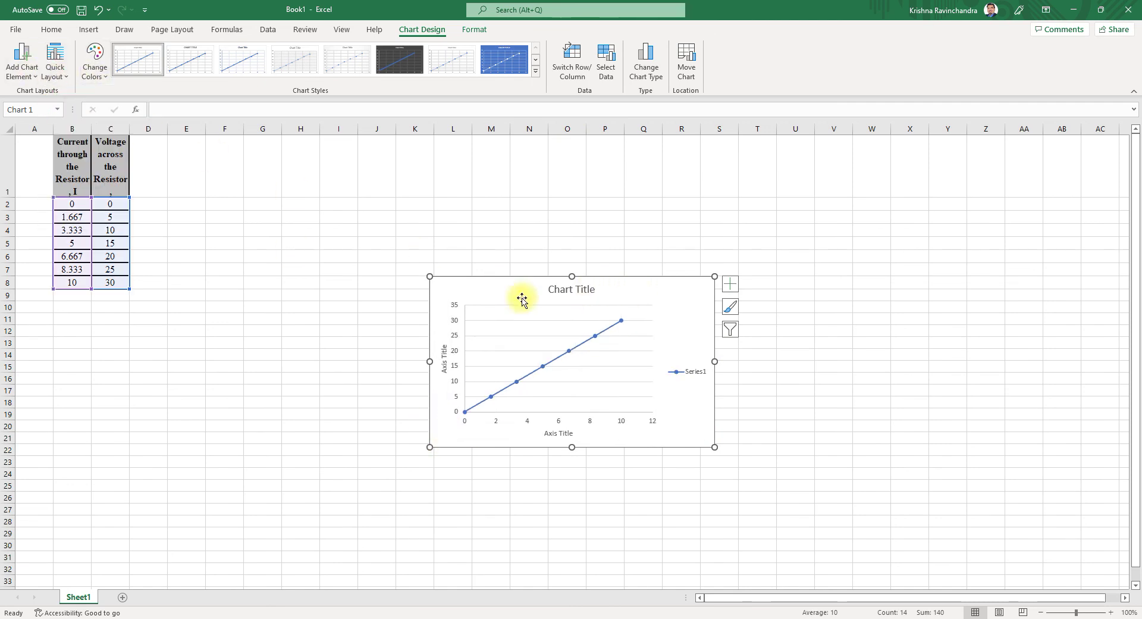
Add coordinate data callouts to every chart point, then return to Word.
left_click(569, 352)
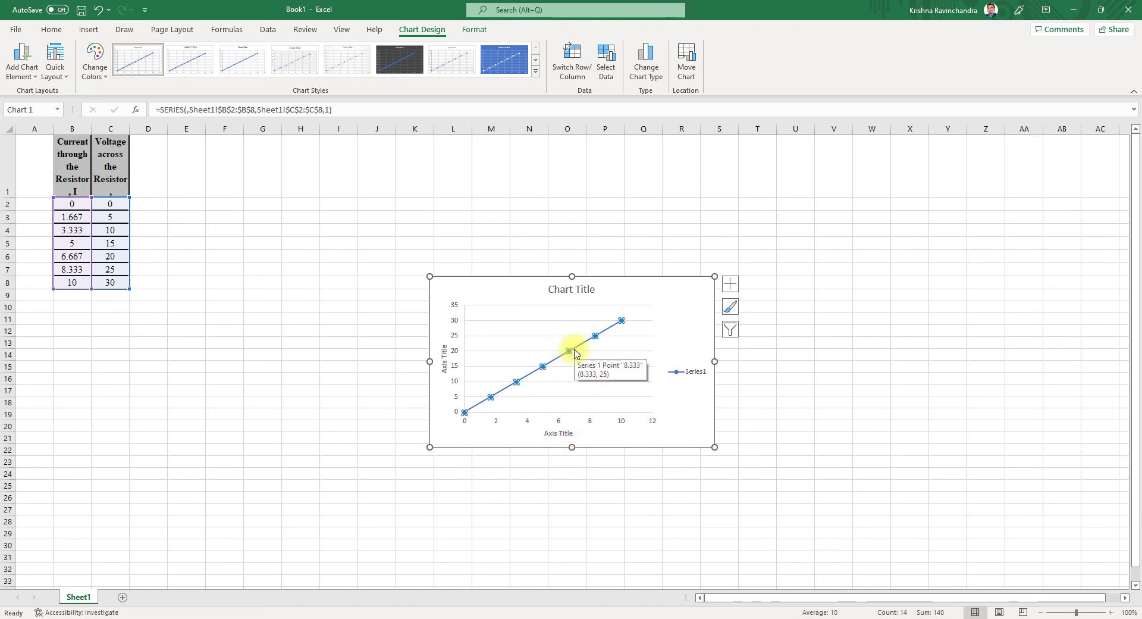
right_click(574, 350)
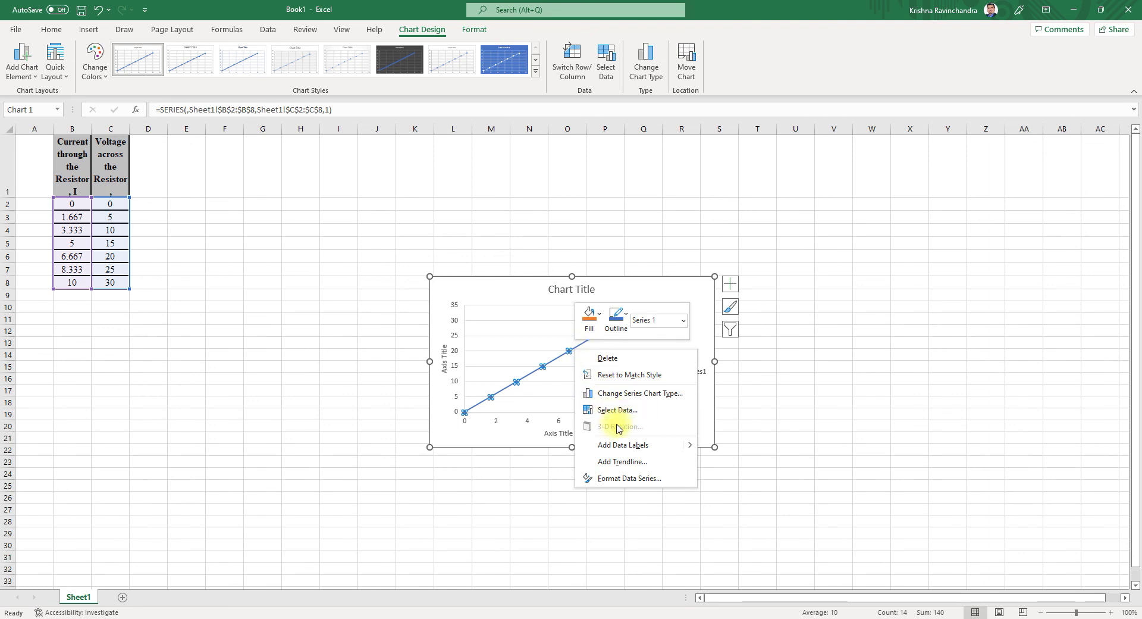
mouse_move(690, 448)
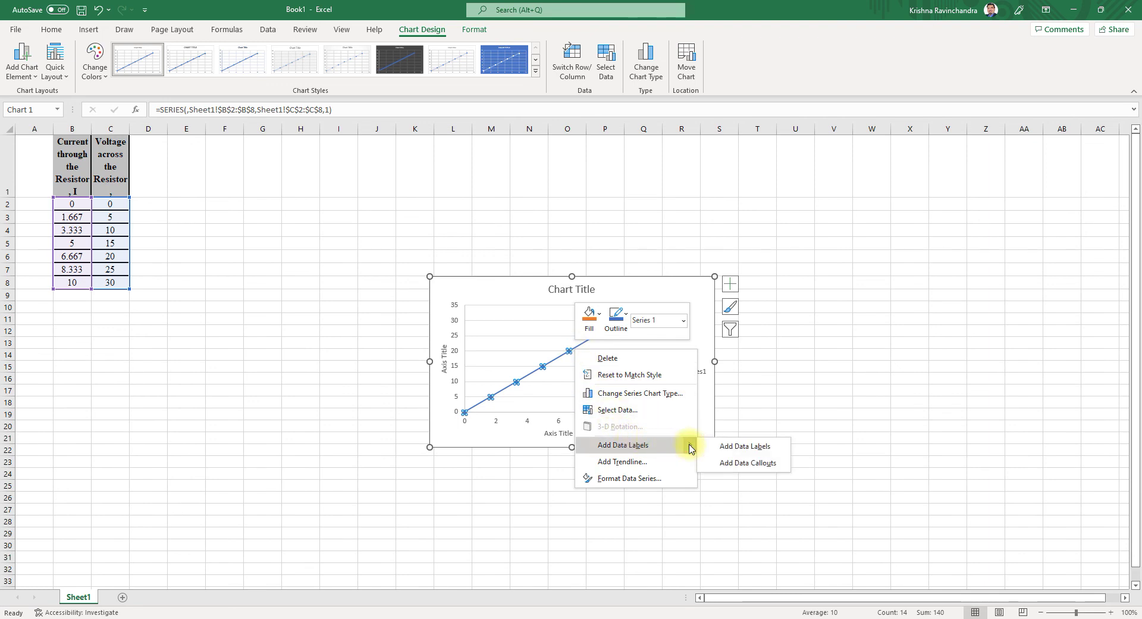
left_click(717, 465)
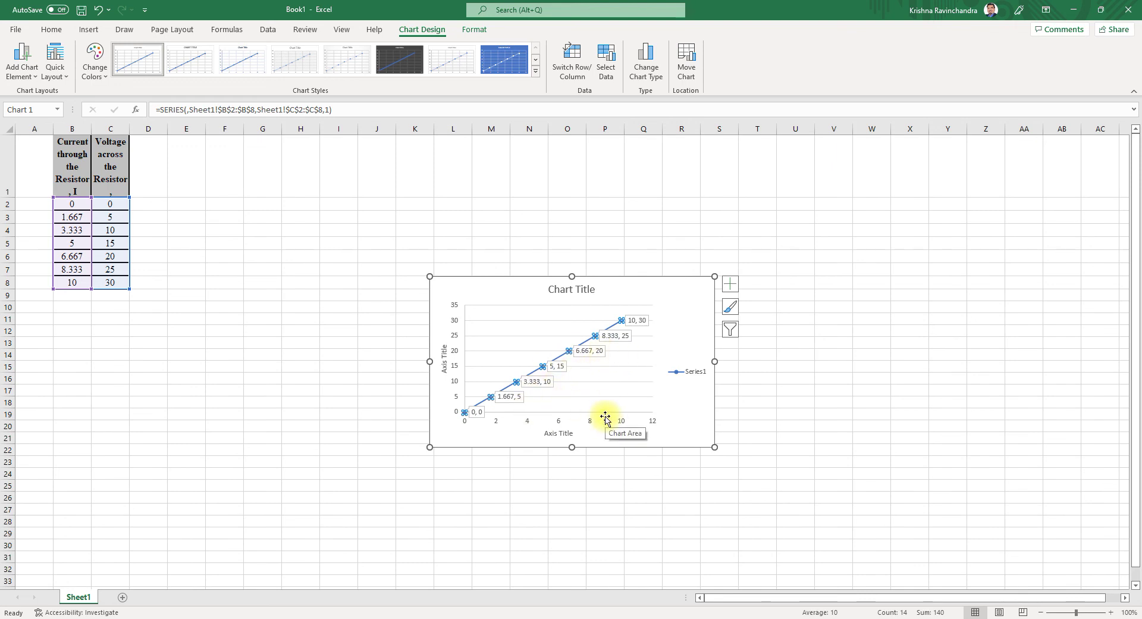
left_click(564, 439)
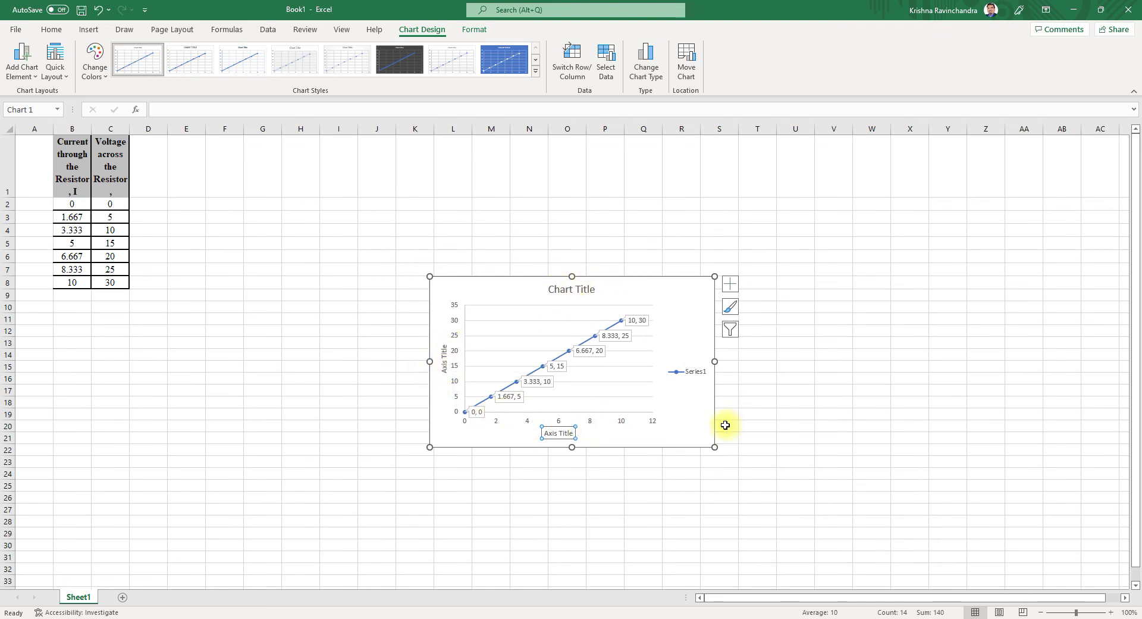
left_click(692, 373)
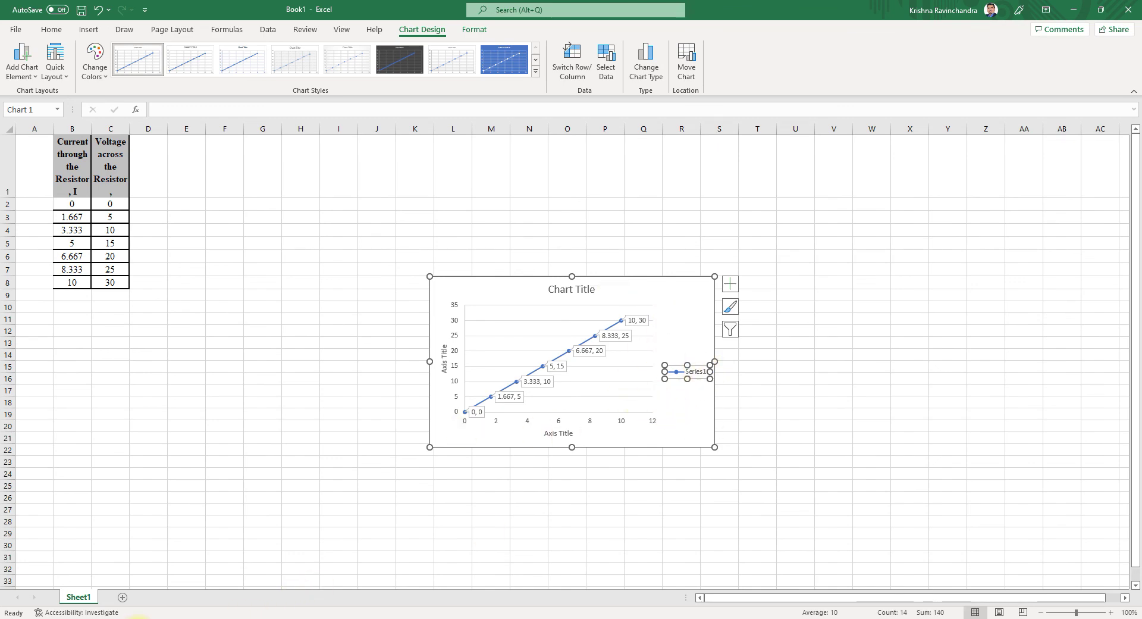
left_click(137, 618)
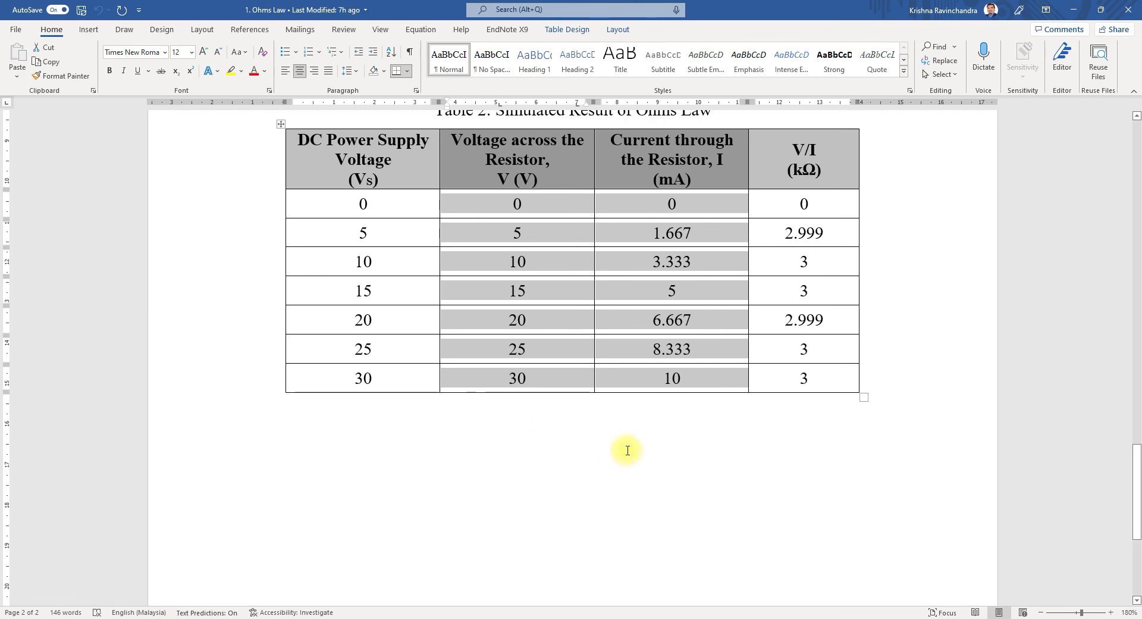
Deselect the table and scroll up so Table 1 sits above Table 2.
left_click(588, 447)
scroll(592, 446, "up", 5)
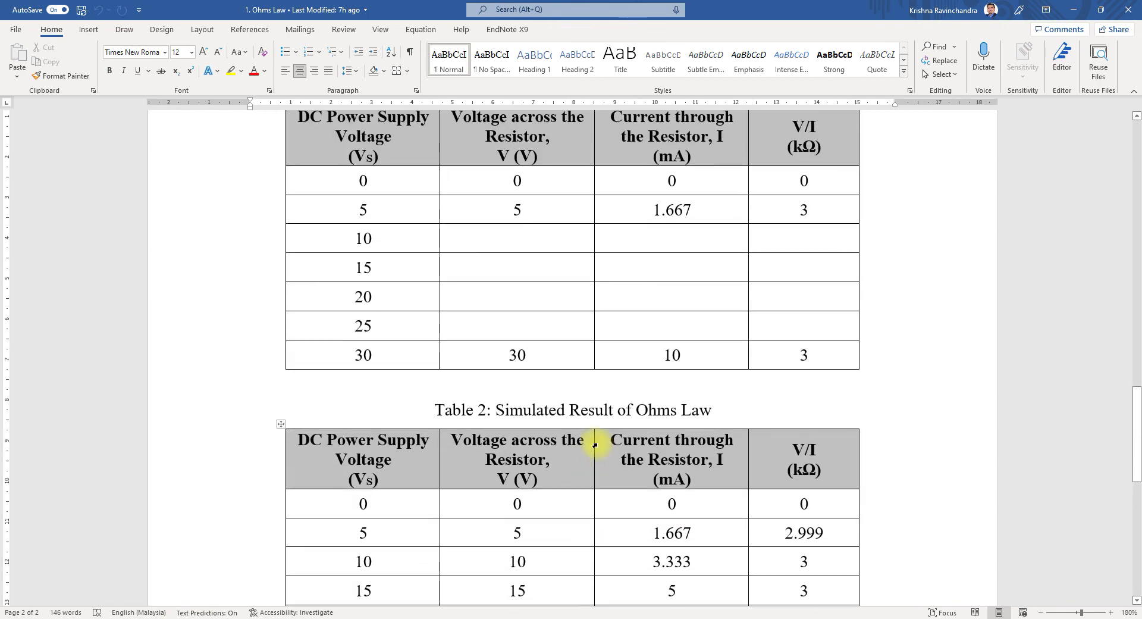